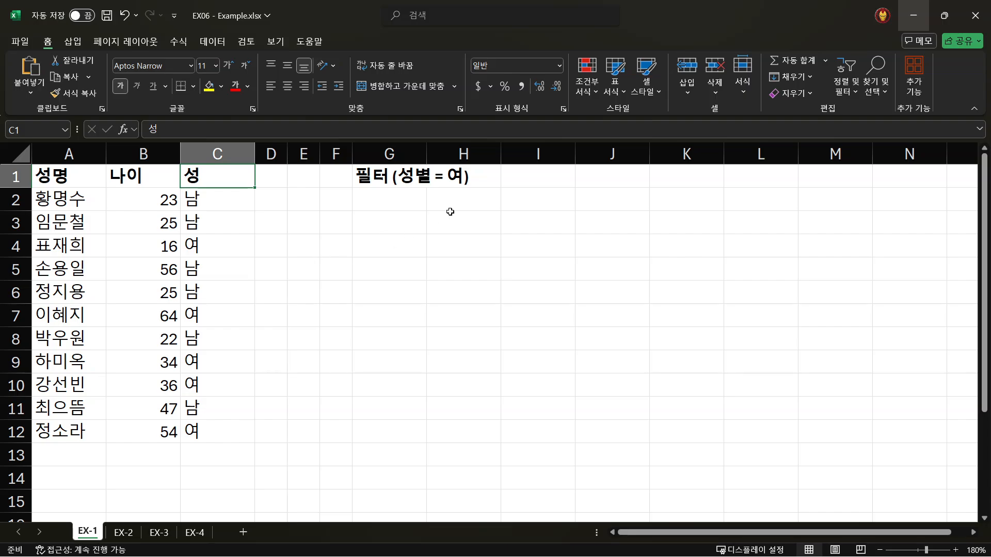
- Start a FILTER formula in cell G2 of sheet EX-1 with the data range A2:C12 as its array
left_click(384, 200)
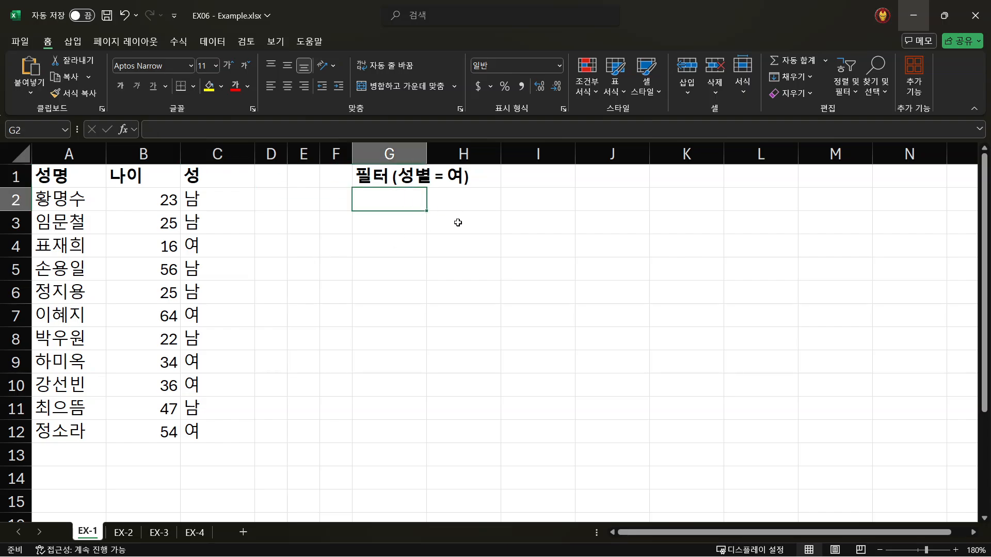
left_click_drag(59, 205, 230, 436)
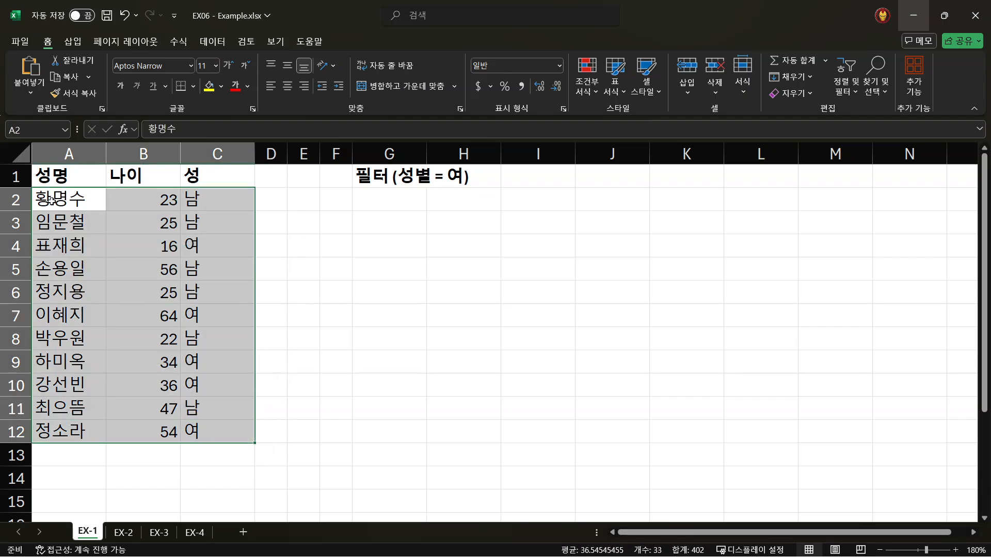
left_click_drag(67, 190, 242, 431)
left_click(381, 192)
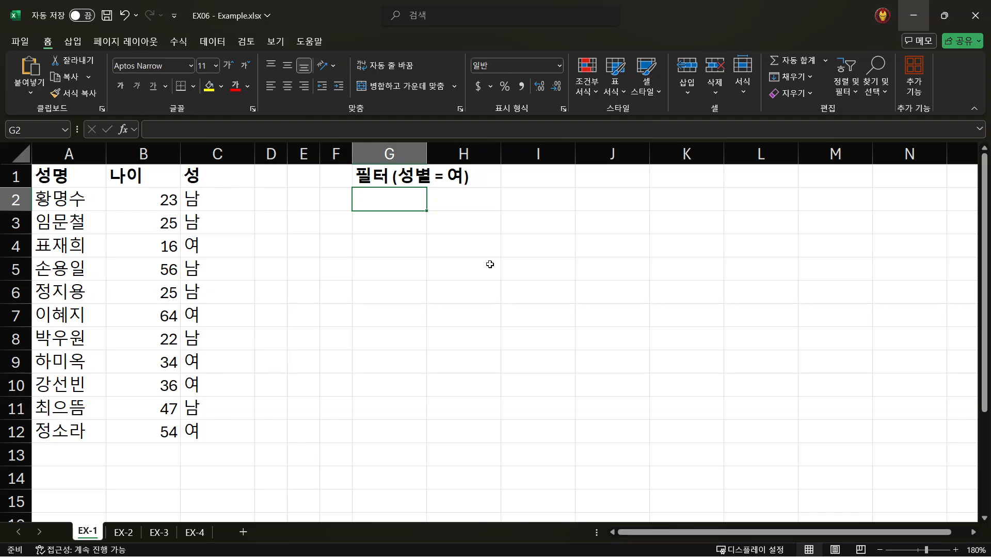
type("=")
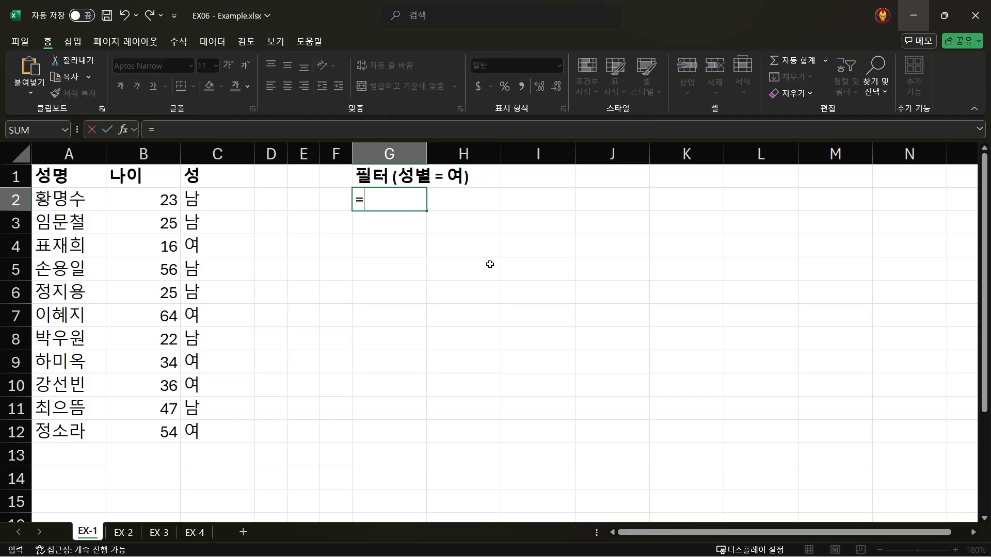
type("filter")
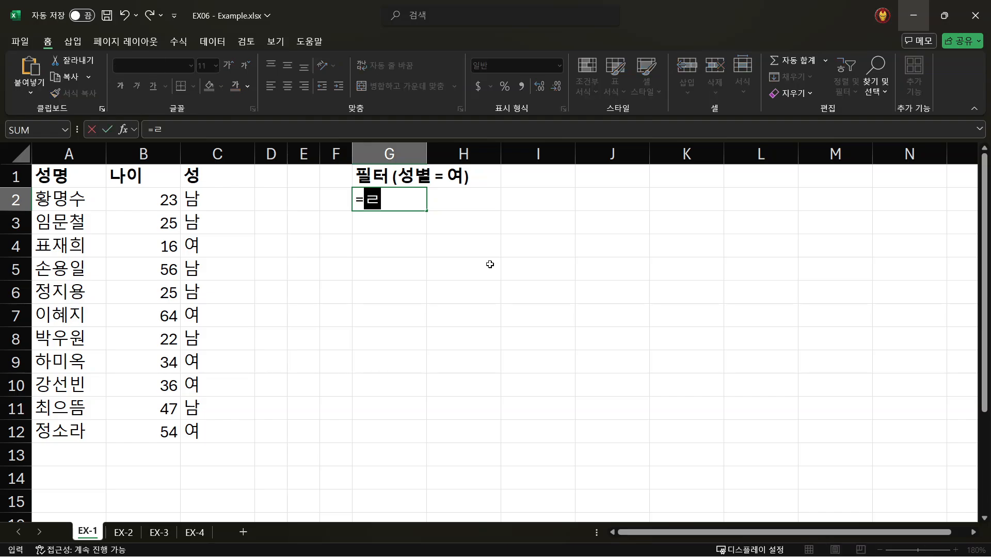
key("Tab")
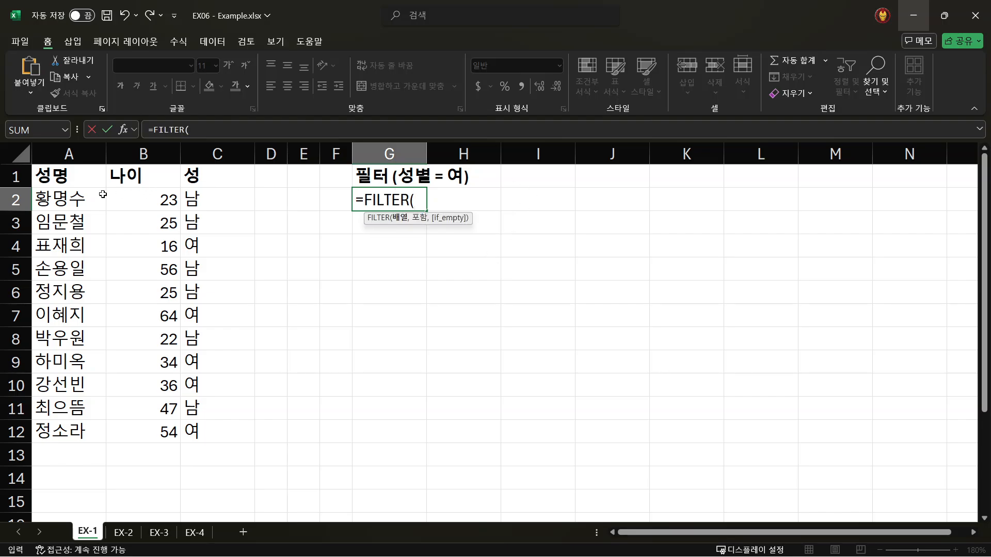
left_click_drag(51, 198, 217, 431)
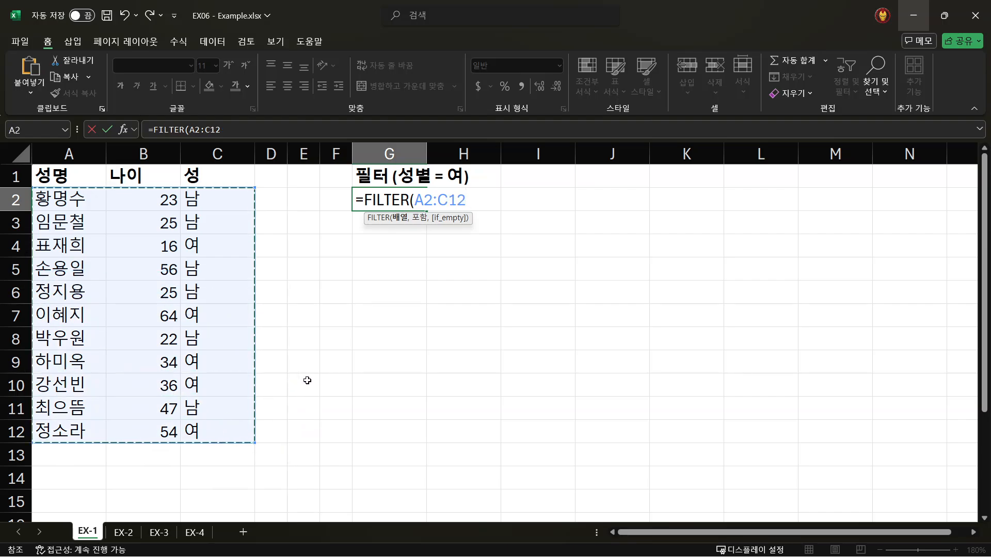
type(",")
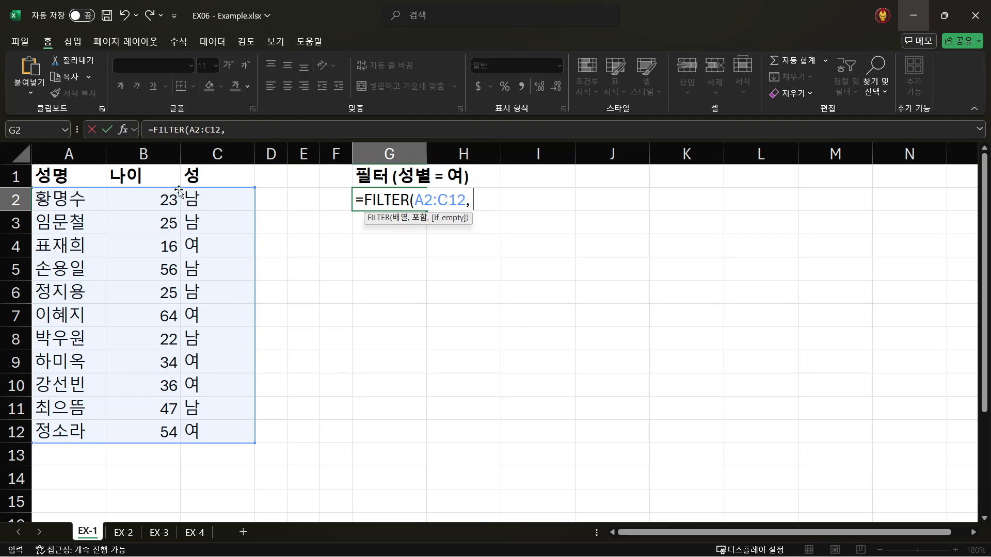
- Complete the FILTER formula with the include condition C2:C12="여", check its arguments and commit it
left_click_drag(203, 199, 206, 421)
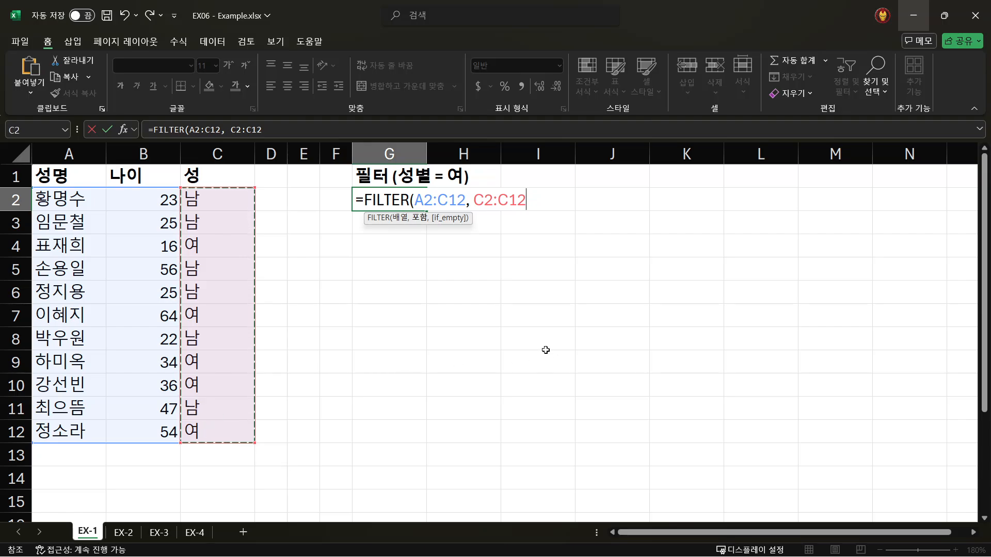
type("=")
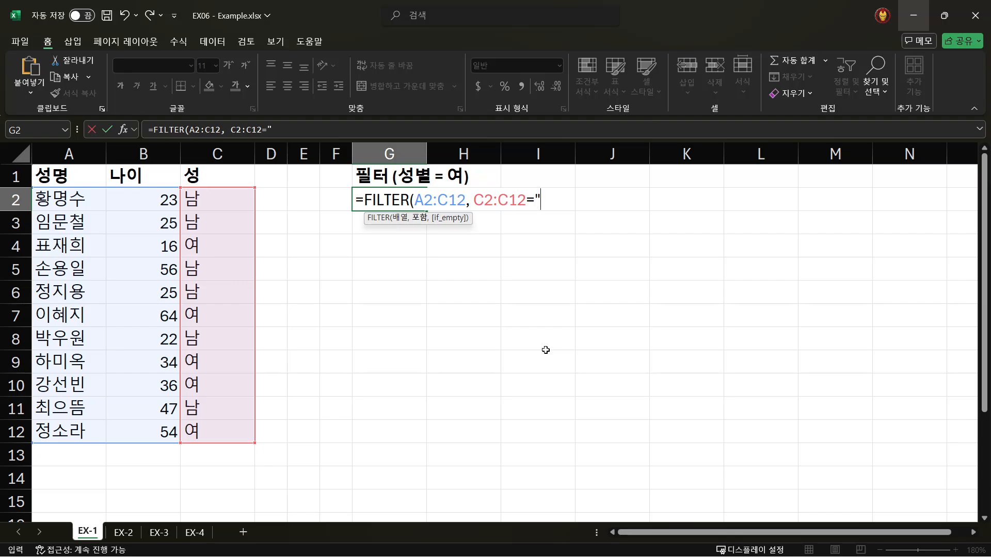
type("\"여\")")
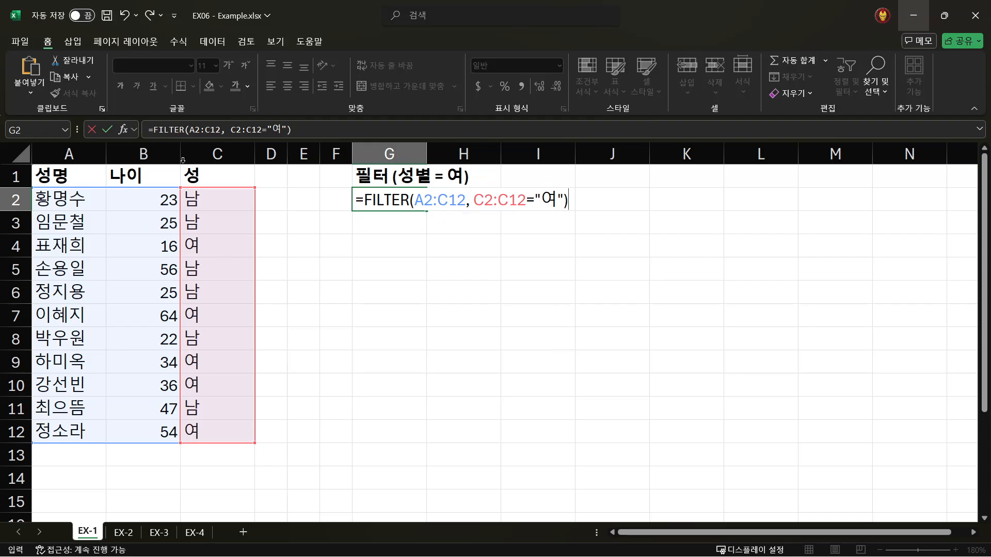
left_click_drag(221, 128, 190, 129)
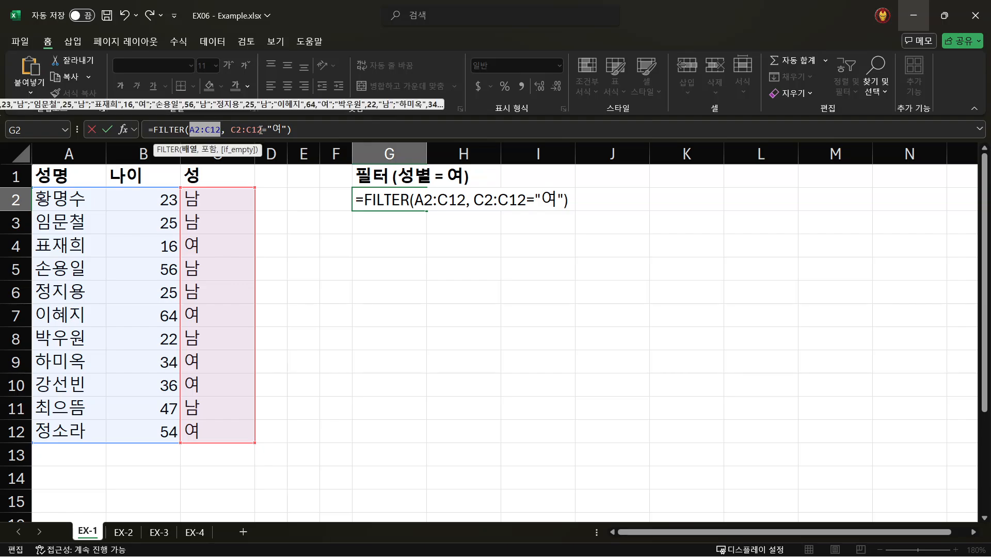
left_click_drag(289, 129, 231, 130)
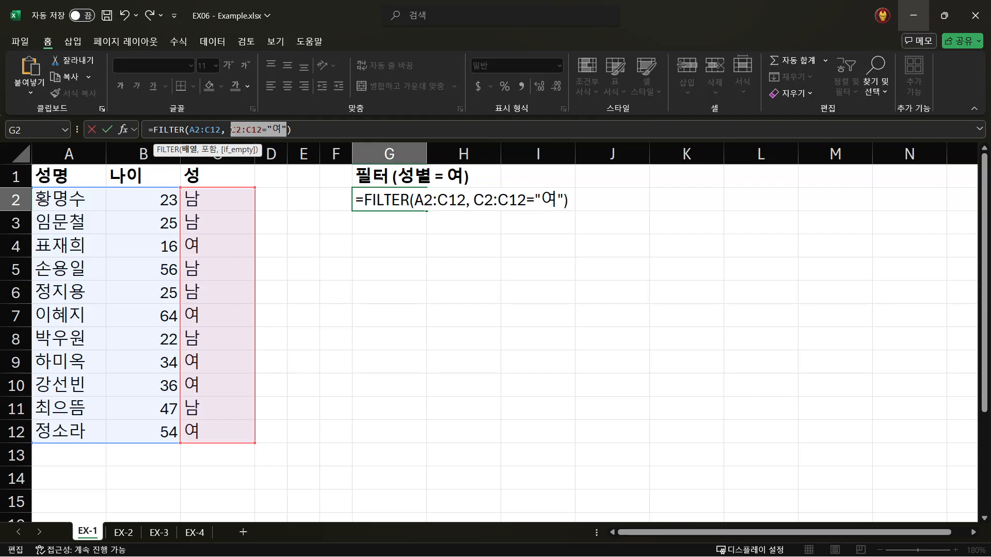
left_click(318, 129)
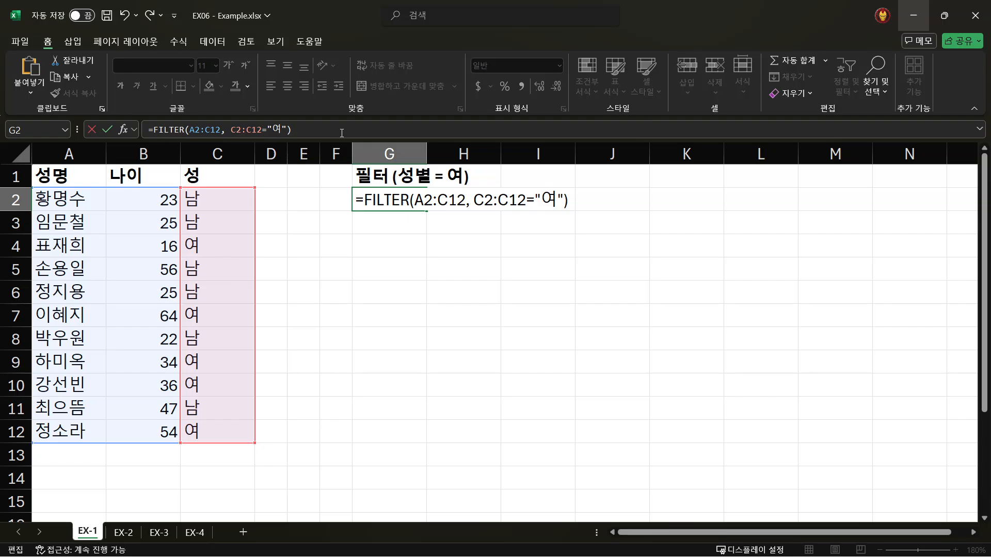
key("Return")
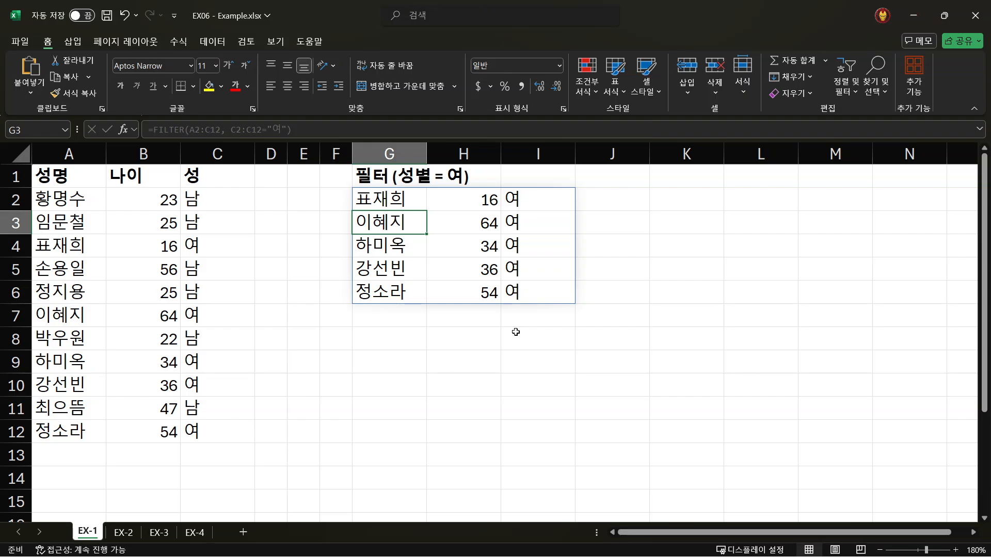
- Compare the filtered list in G2:I6 with source rows 4, 7, 9, 10 and 12
left_click(371, 201)
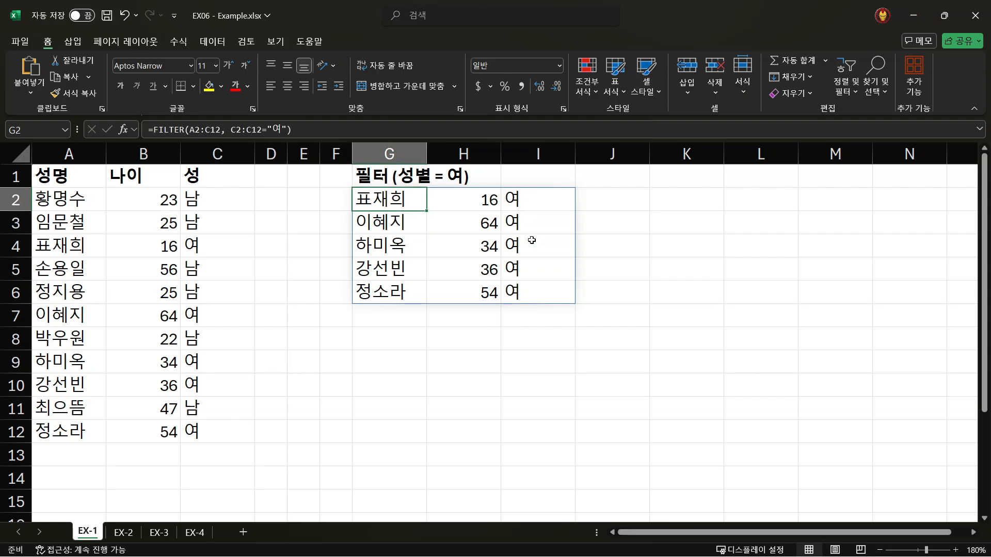
left_click_drag(379, 197, 477, 294)
left_click(70, 201)
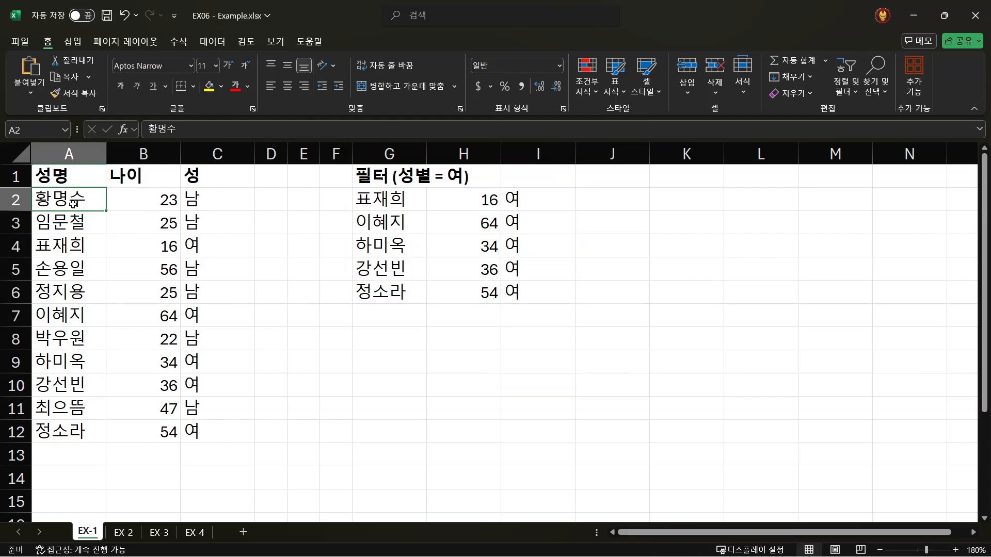
left_click(24, 256)
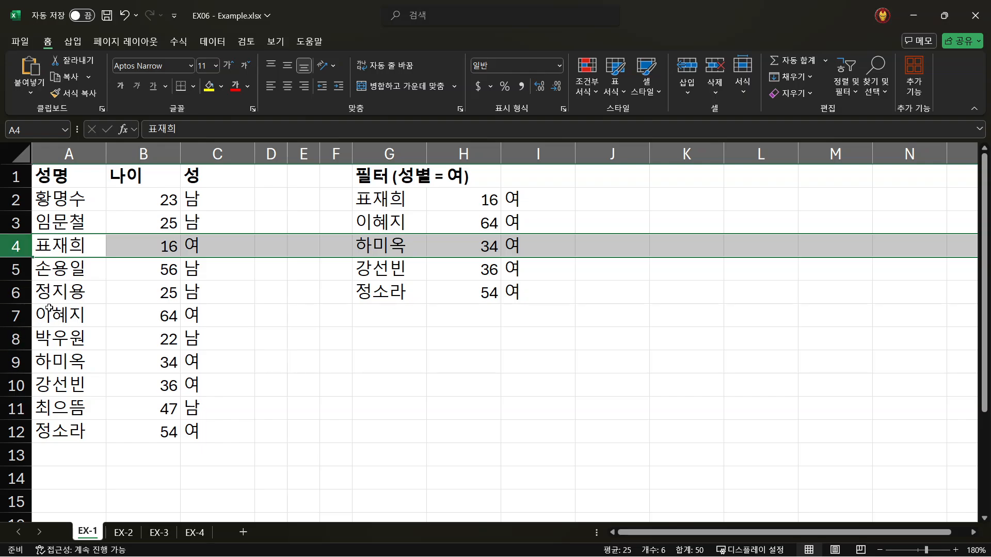
left_click(18, 314, "ctrl")
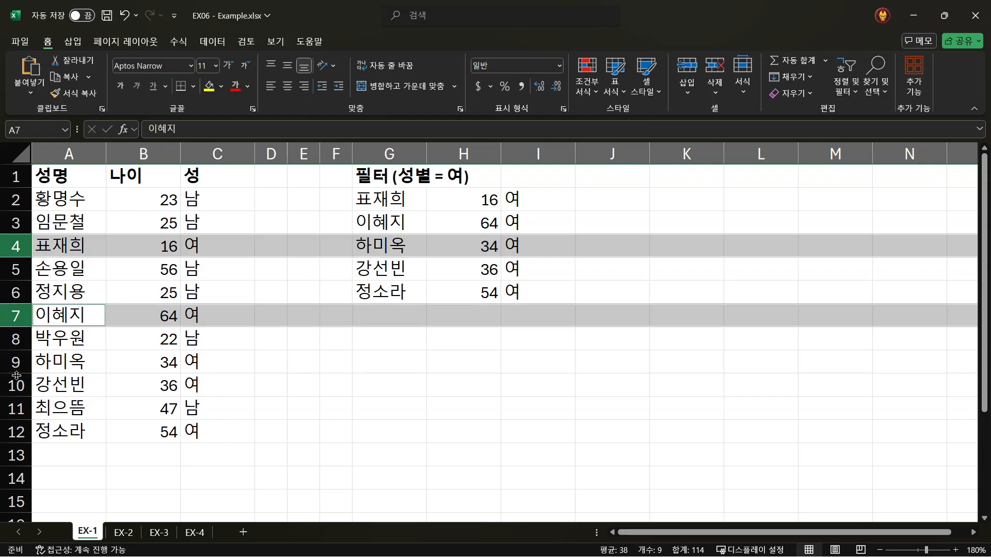
left_click_drag(15, 362, 16, 384)
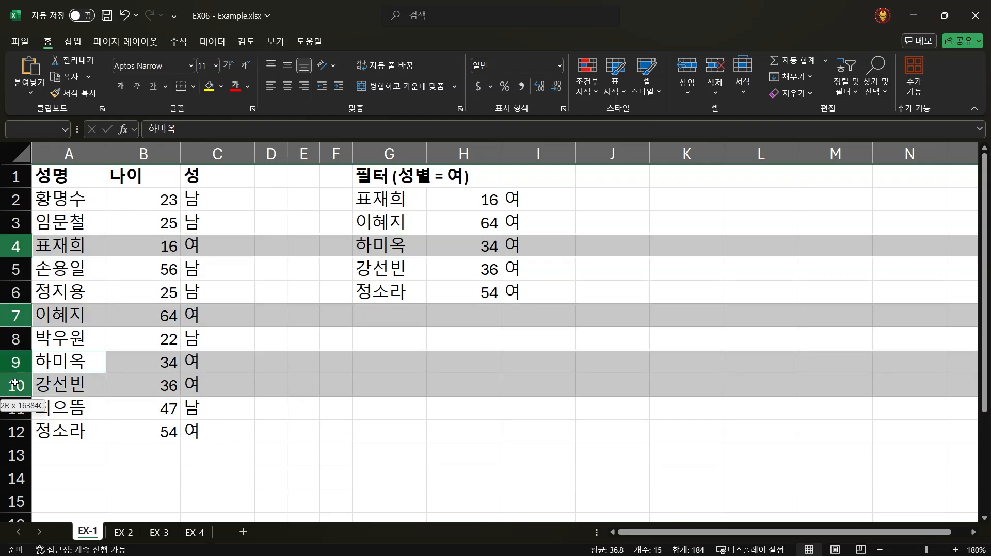
left_click(16, 432, "ctrl")
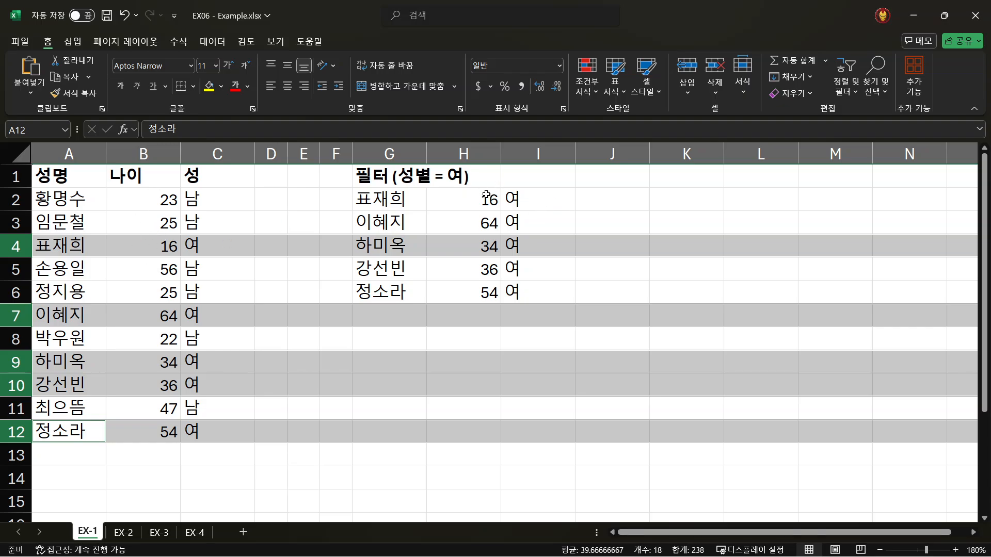
left_click_drag(390, 199, 532, 292)
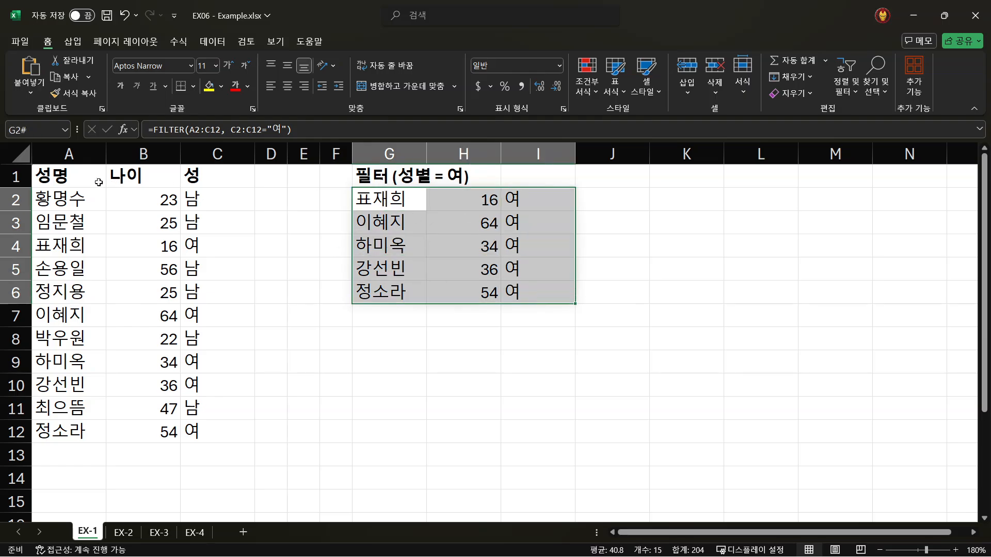
left_click(47, 176)
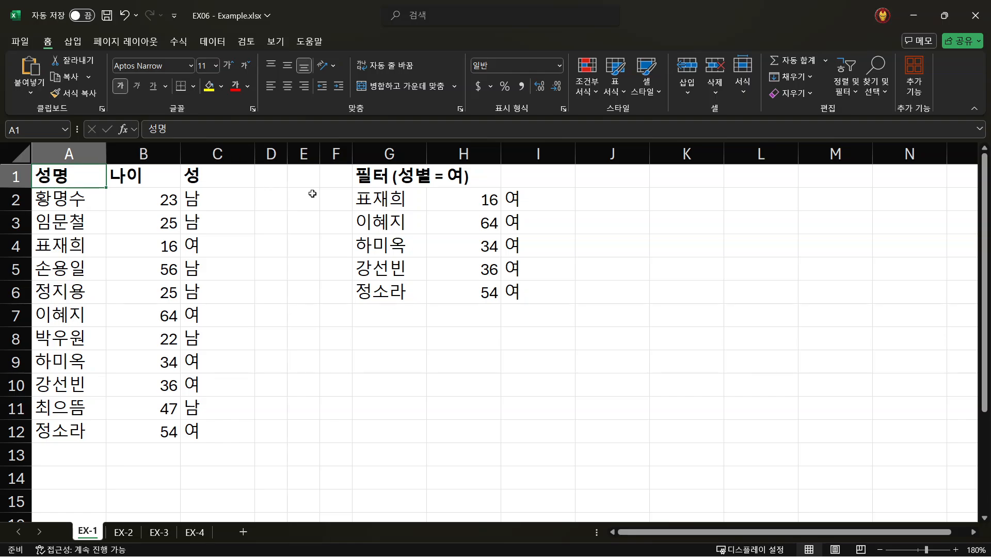
- Start a FILTER formula in cell G2 of sheet EX-2 with the product range A2:C11 as its array
left_click(127, 533)
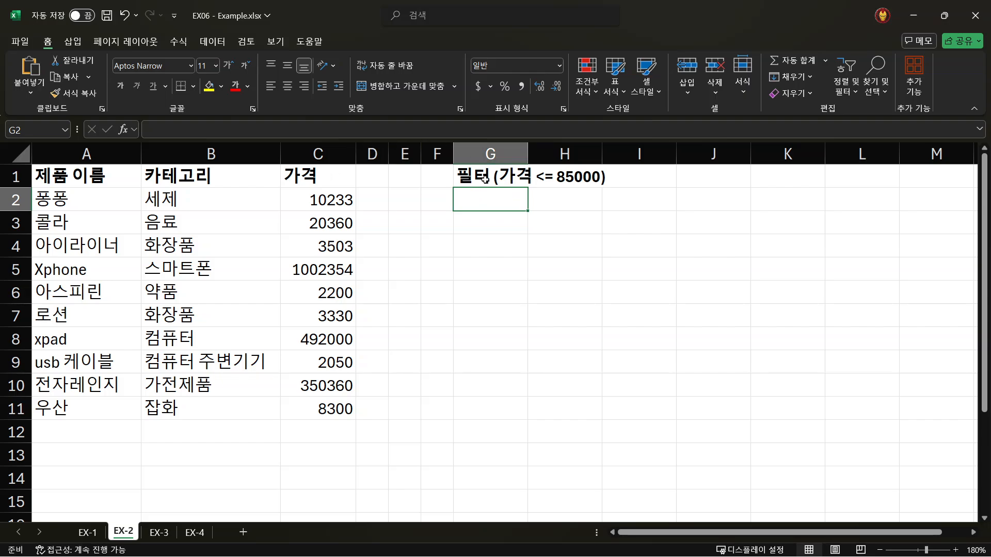
left_click_drag(51, 202, 321, 409)
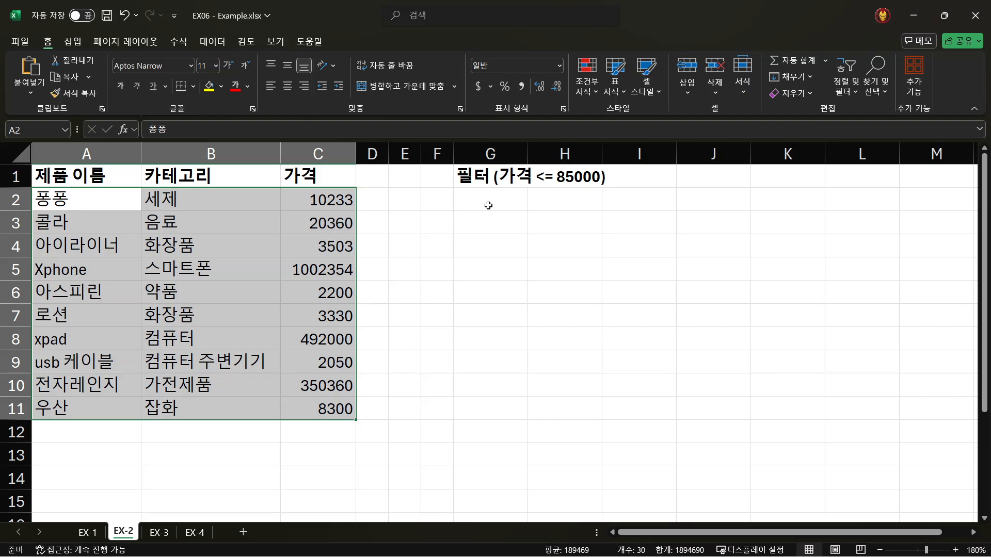
left_click(472, 200)
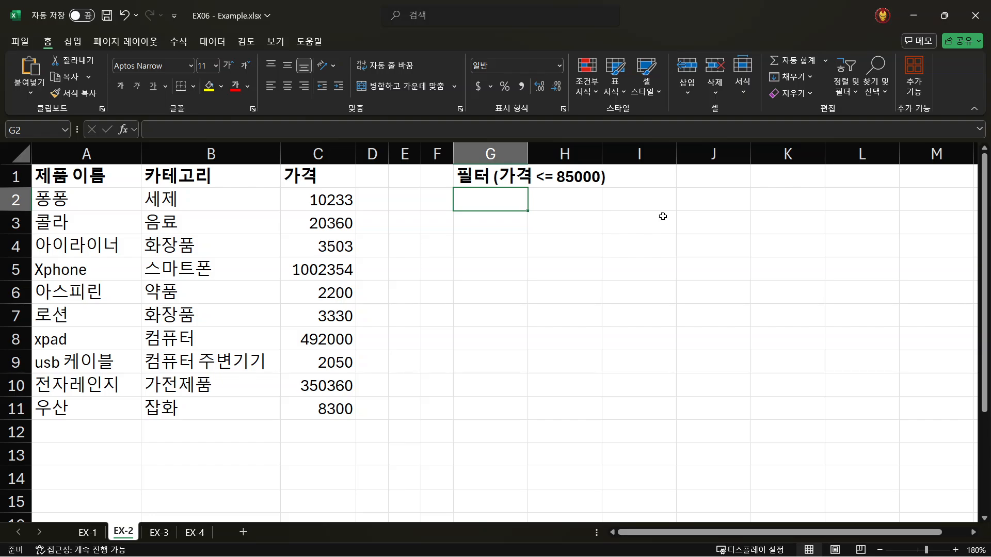
type("=")
type("ㄹ")
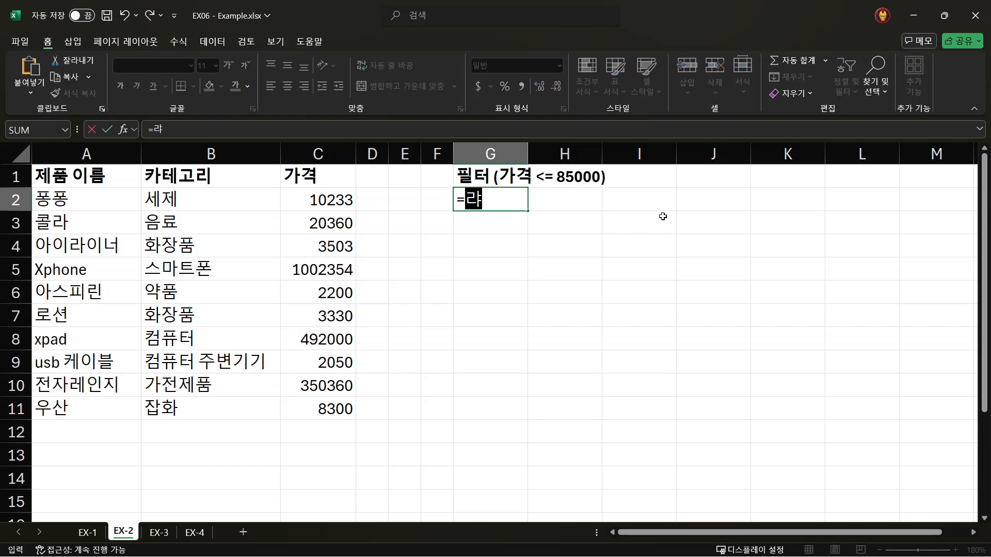
key("BackSpace")
key("Hangul")
type("filte")
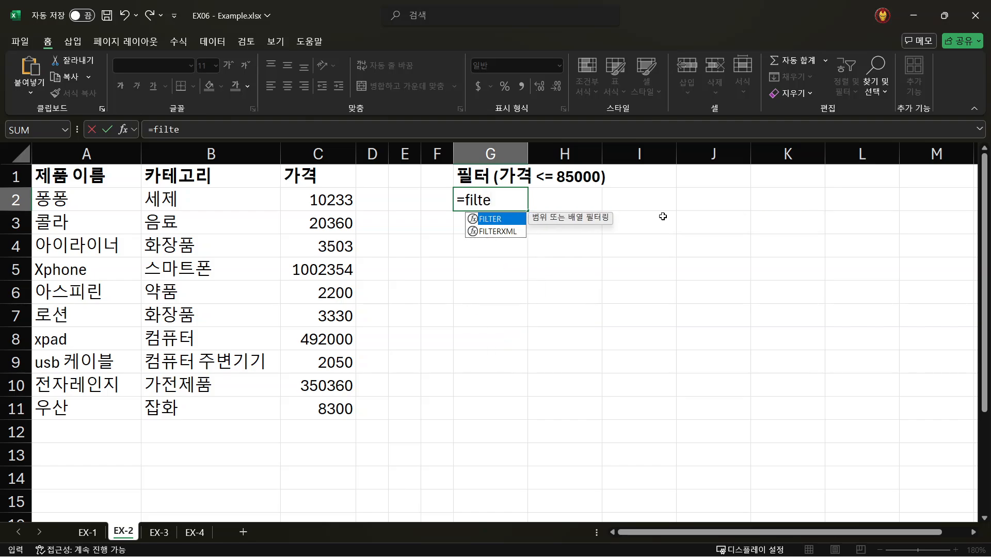
type("r(")
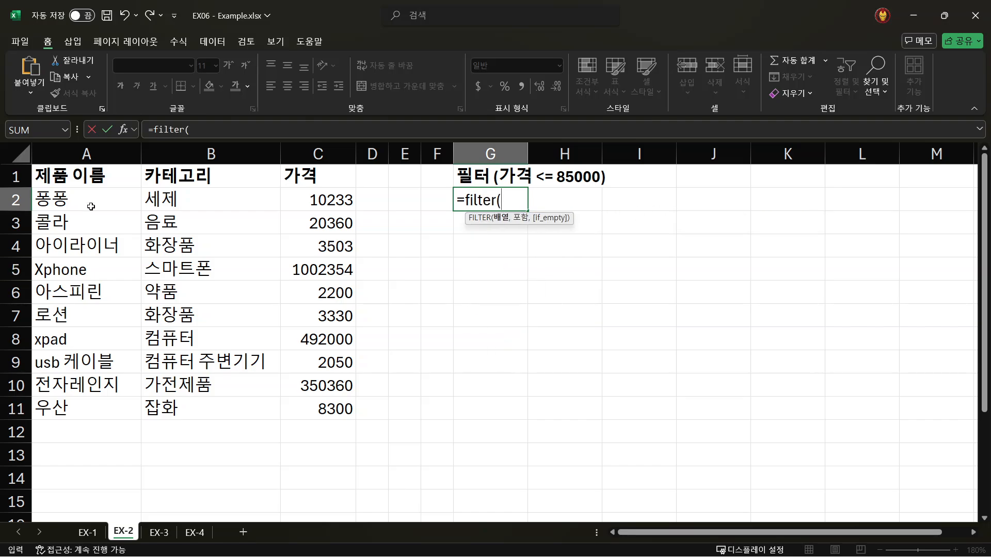
left_click_drag(50, 198, 353, 412)
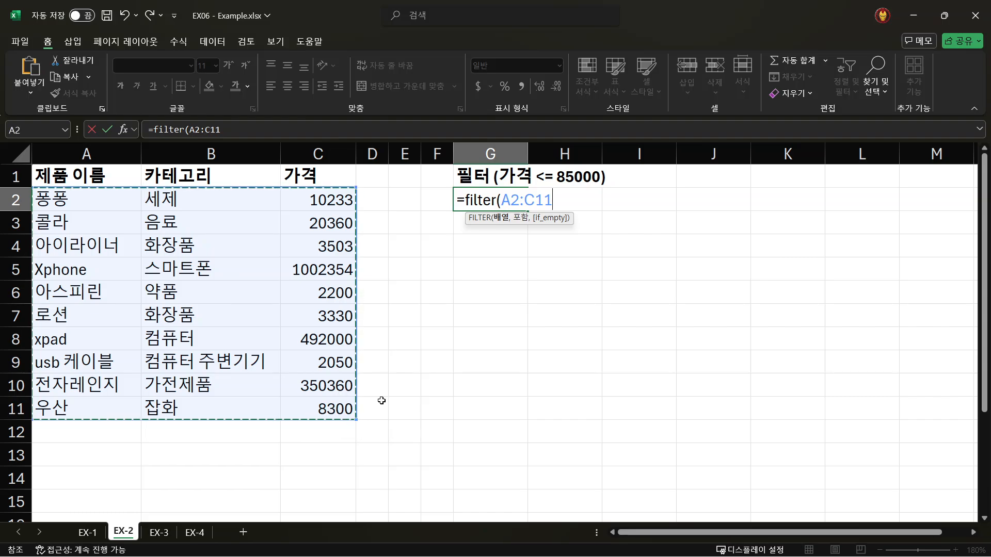
type(",")
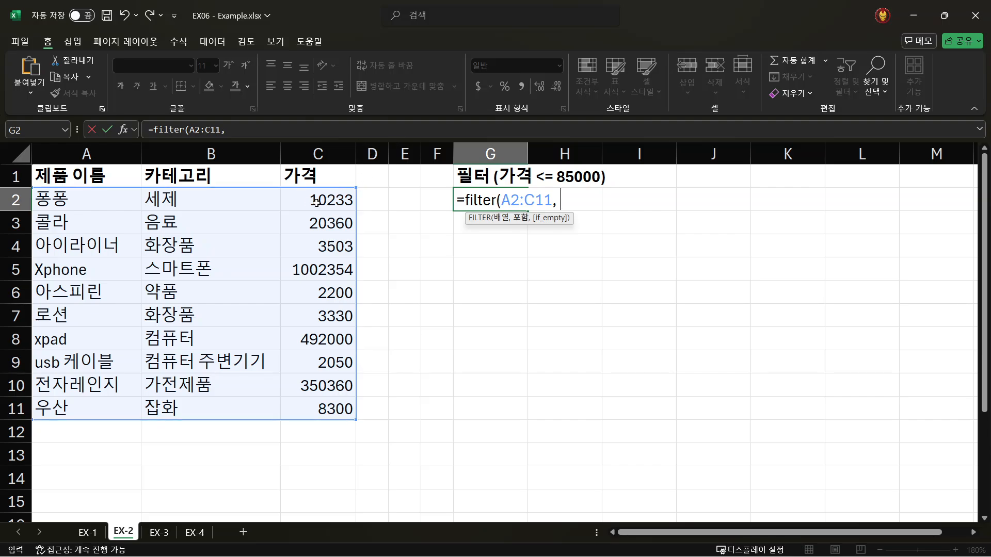
- Complete the FILTER formula with the include condition C2:C11<=85000, check its array and condition arguments, and commit it
left_click_drag(319, 198, 336, 398)
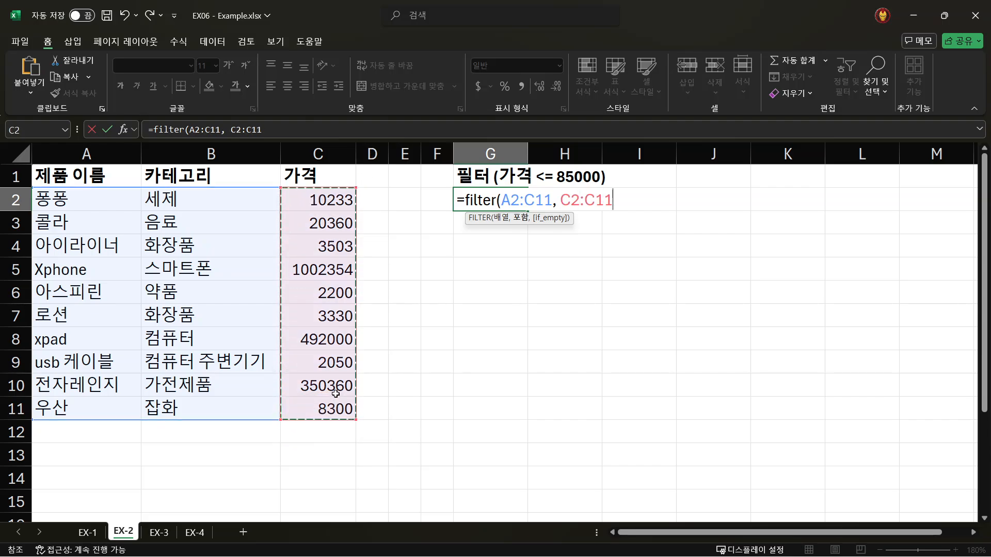
type("<")
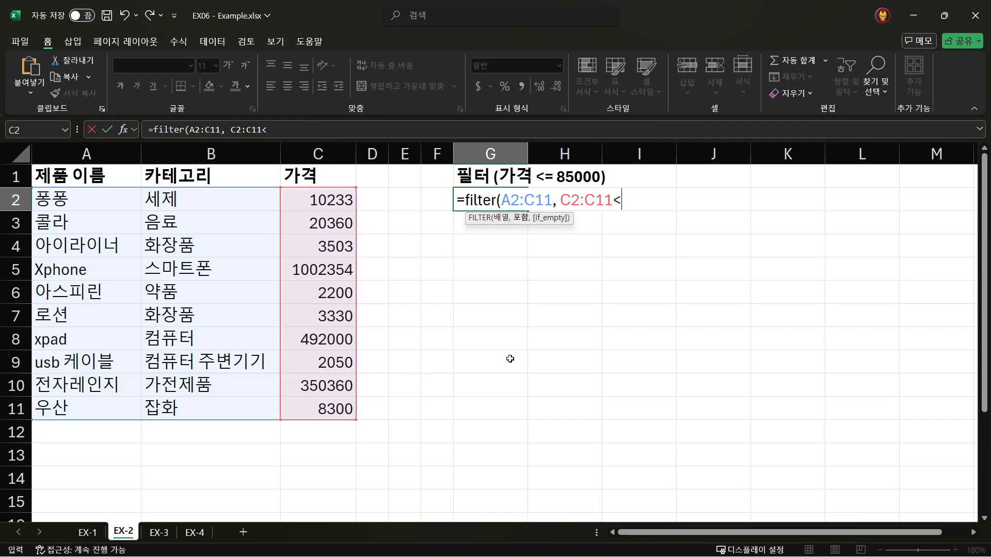
type("=85000)")
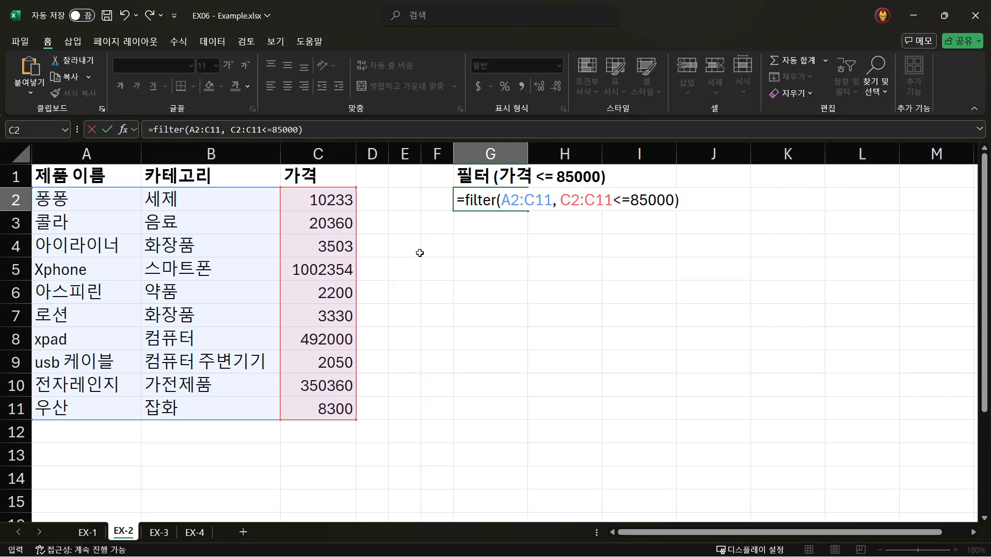
left_click(222, 129)
left_click_drag(222, 129, 189, 130)
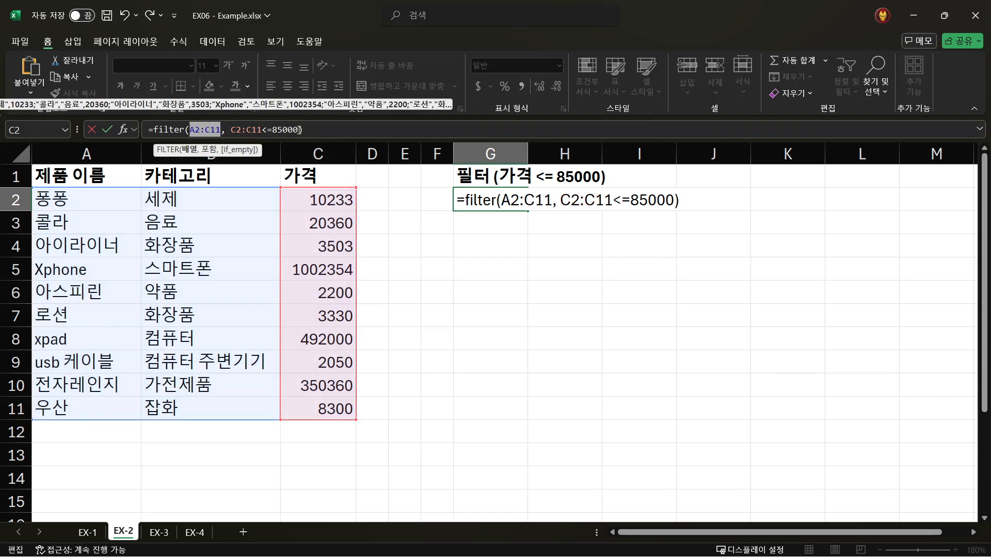
left_click_drag(301, 130, 231, 130)
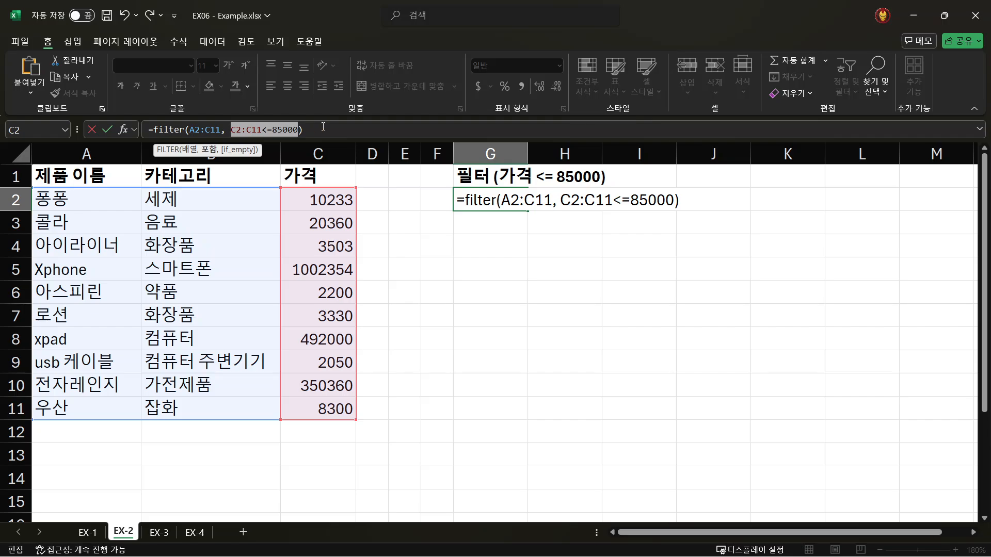
left_click(357, 127)
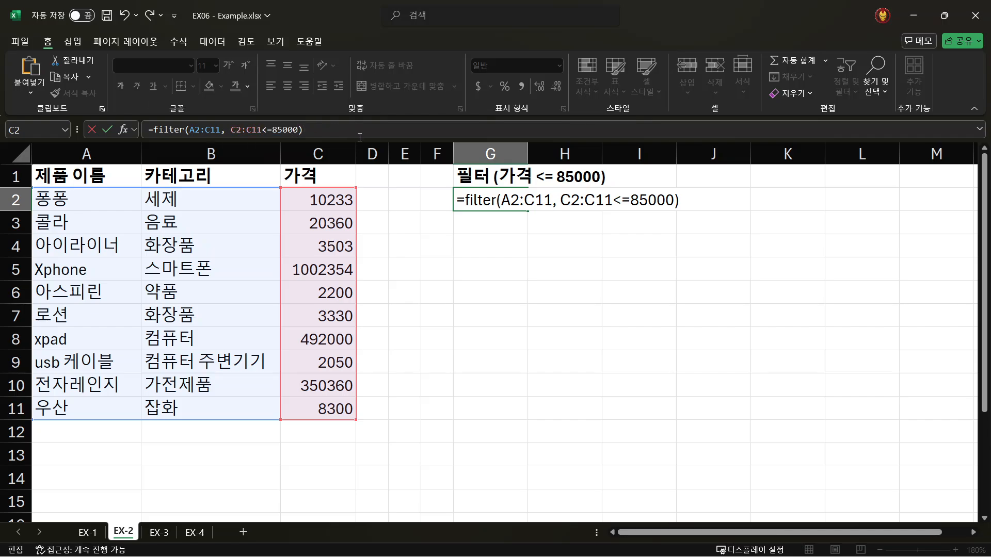
key("Return")
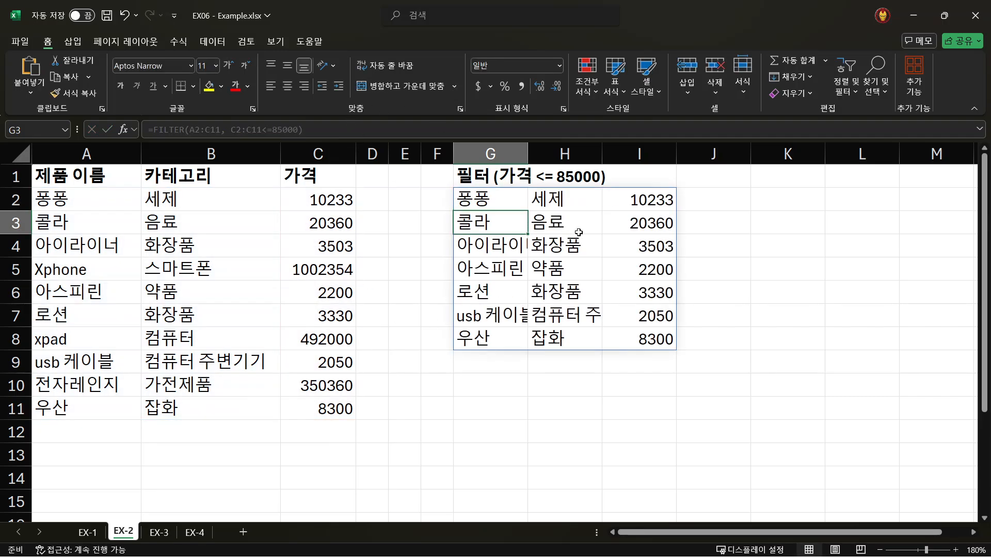
- Check the filtered prices in I2:I8 and compare the extracted list with source rows 2, 3, 4 and 6
left_click(647, 200)
left_click_drag(647, 199, 646, 337)
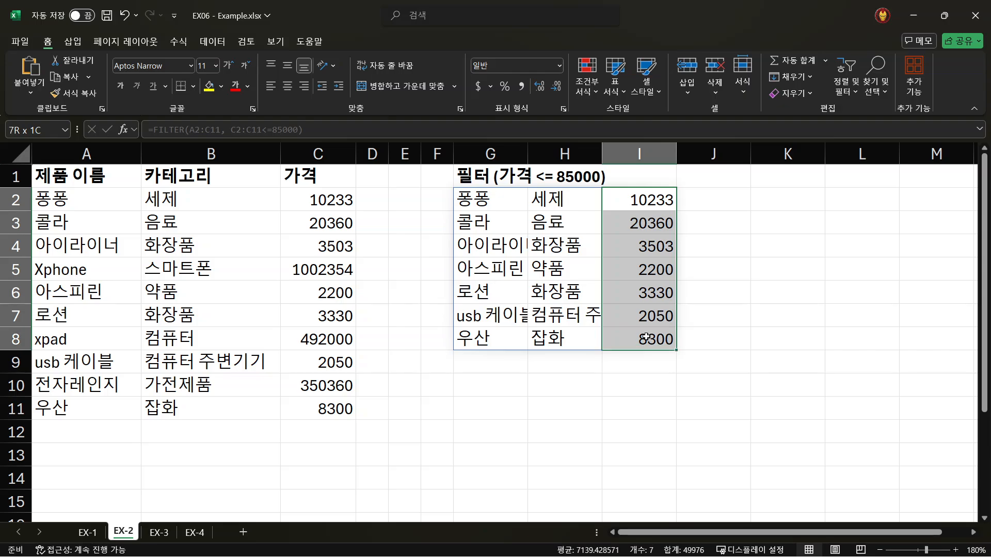
left_click(483, 208)
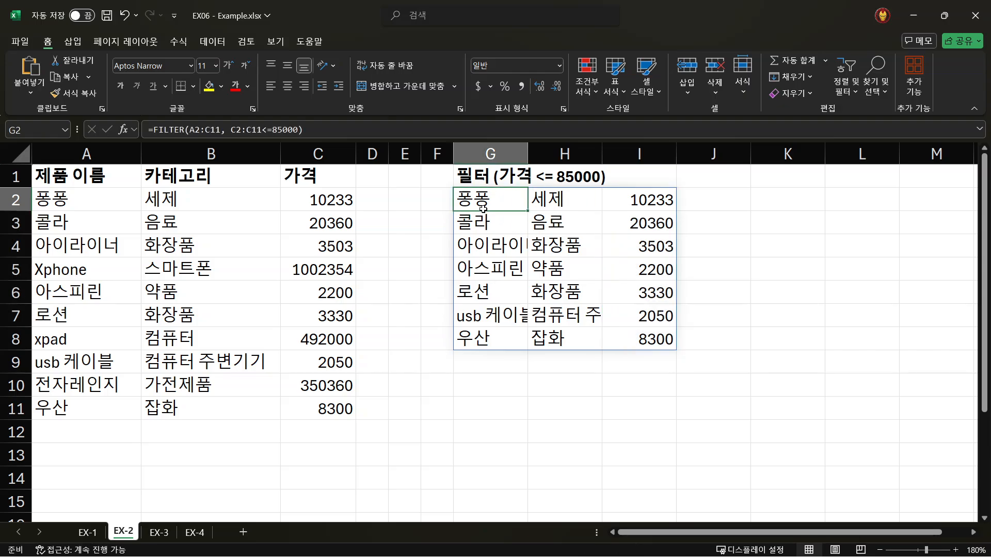
left_click(13, 201)
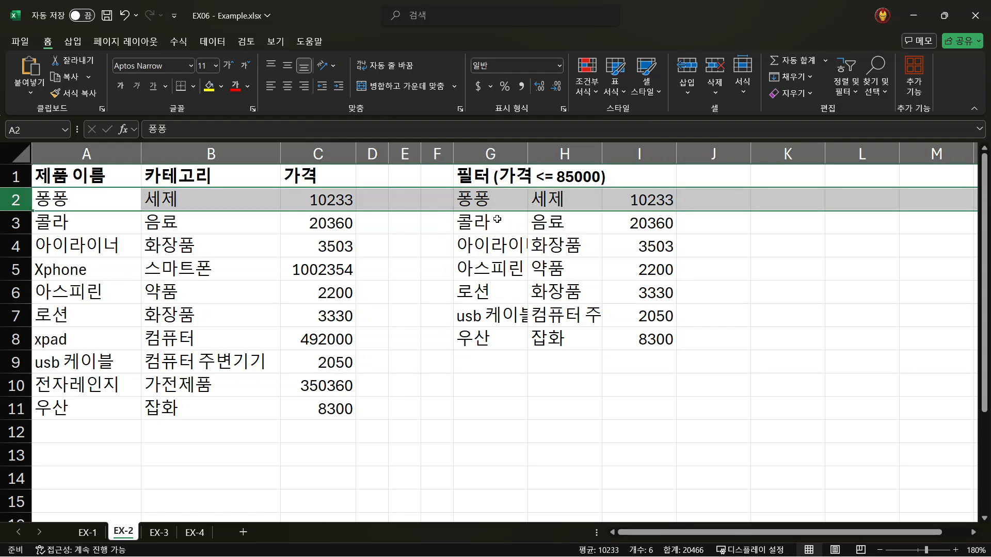
left_click(11, 225)
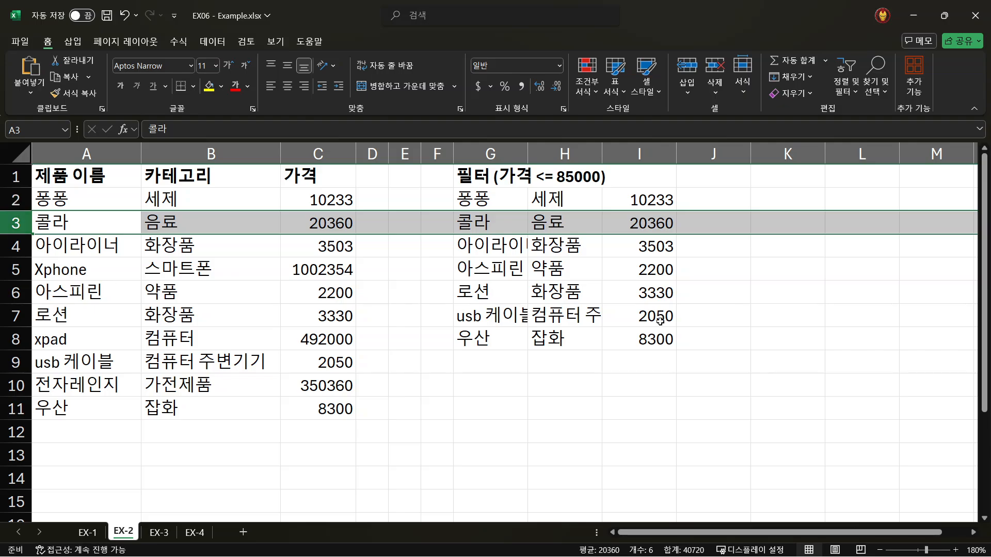
left_click(8, 249)
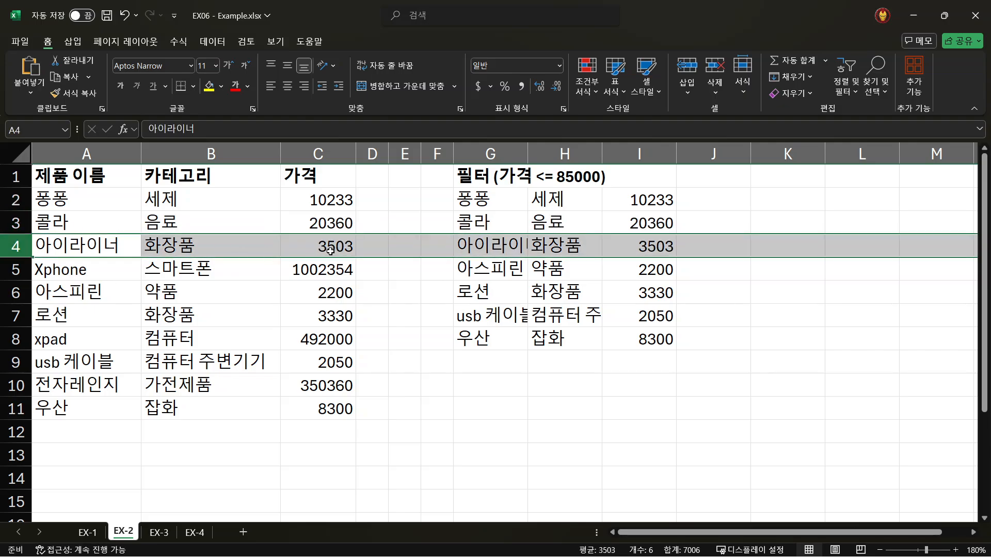
left_click(561, 274)
left_click(16, 293)
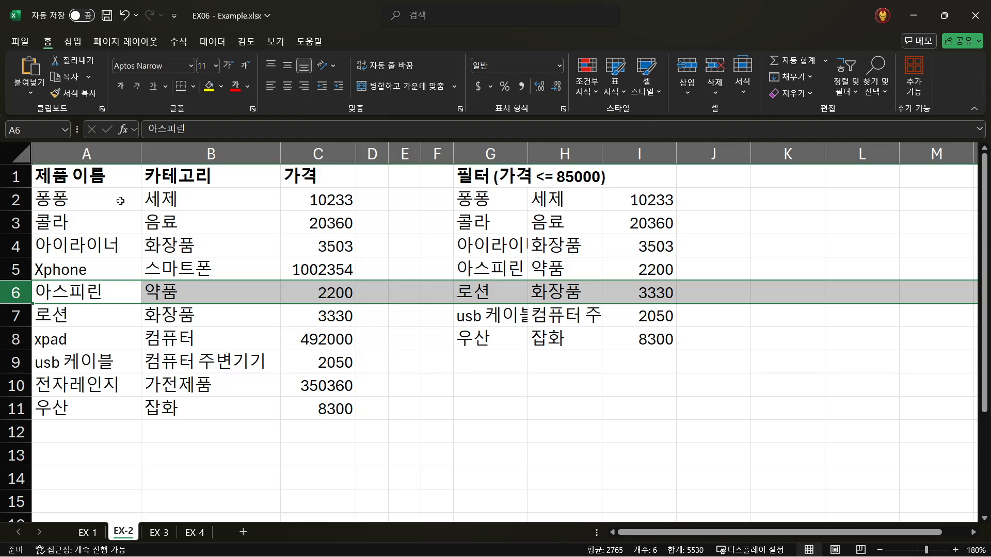
left_click(55, 181)
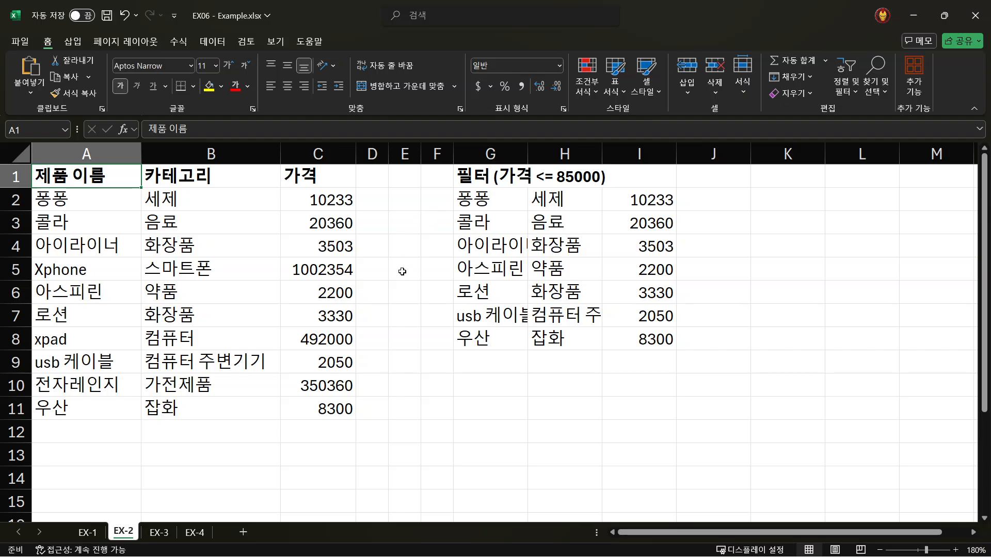
- Switch to sheet EX-3 and review the category and price conditions in the G1 heading
left_click(158, 533)
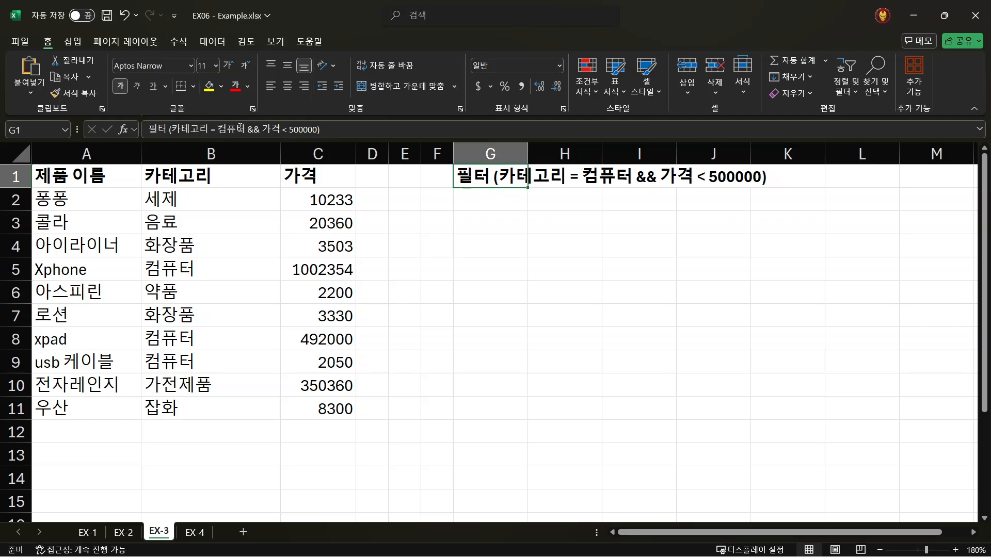
left_click_drag(245, 129, 172, 129)
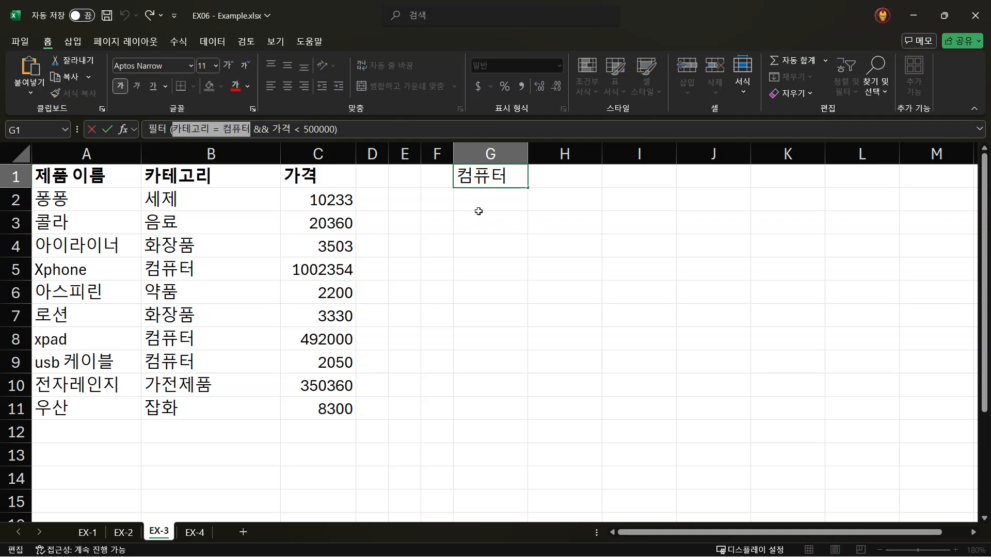
left_click_drag(337, 129, 272, 129)
left_click(485, 199)
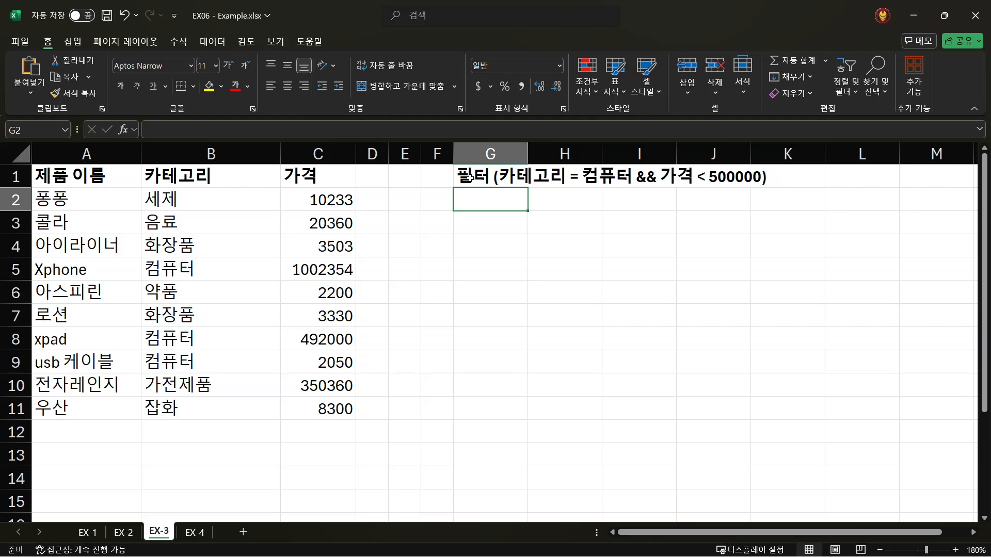
- Widen column G to fit the whole G1 heading and examine its two conditions, 카테고리 = 컴퓨터 and 가격 < 500000
left_click(470, 177)
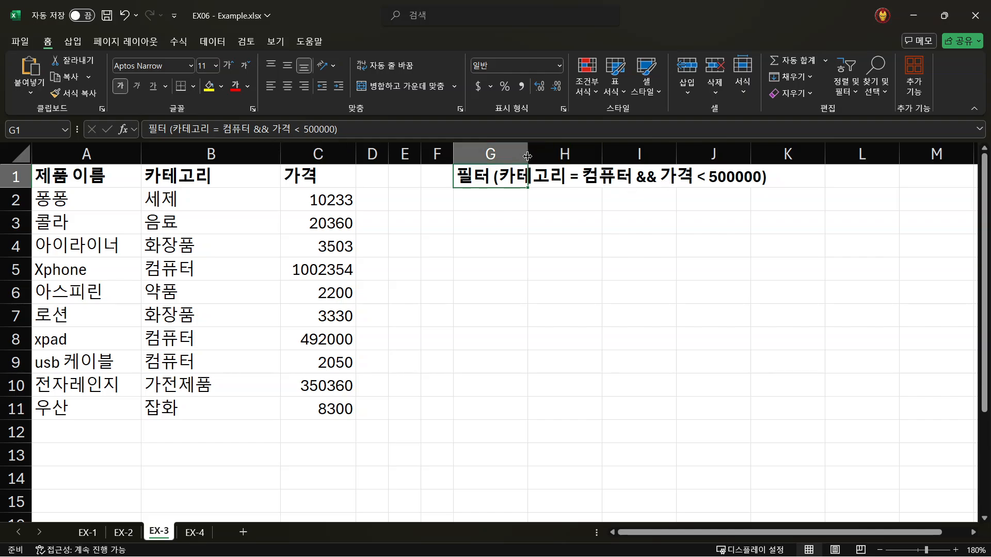
left_click_drag(527, 155, 800, 163)
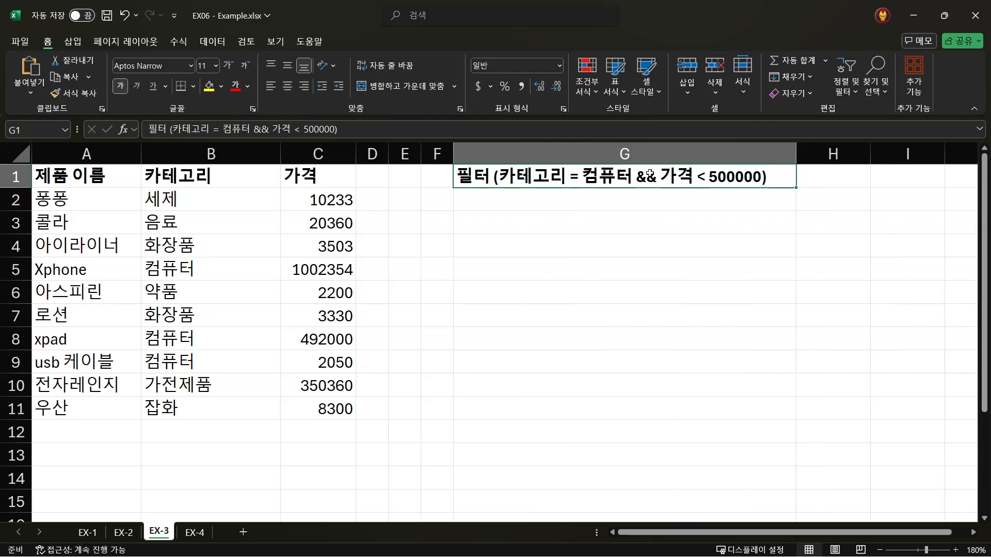
double_click(618, 177)
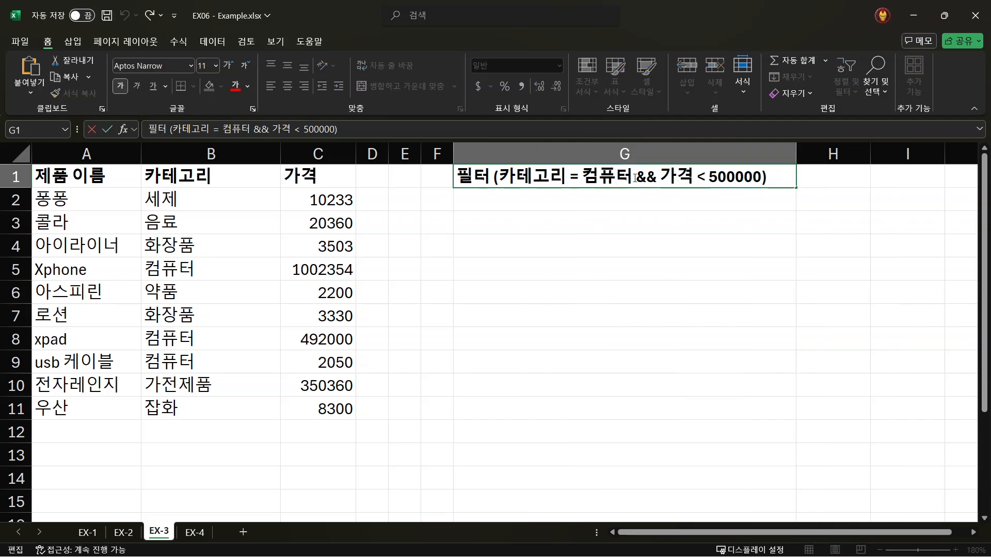
left_click_drag(634, 177, 499, 177)
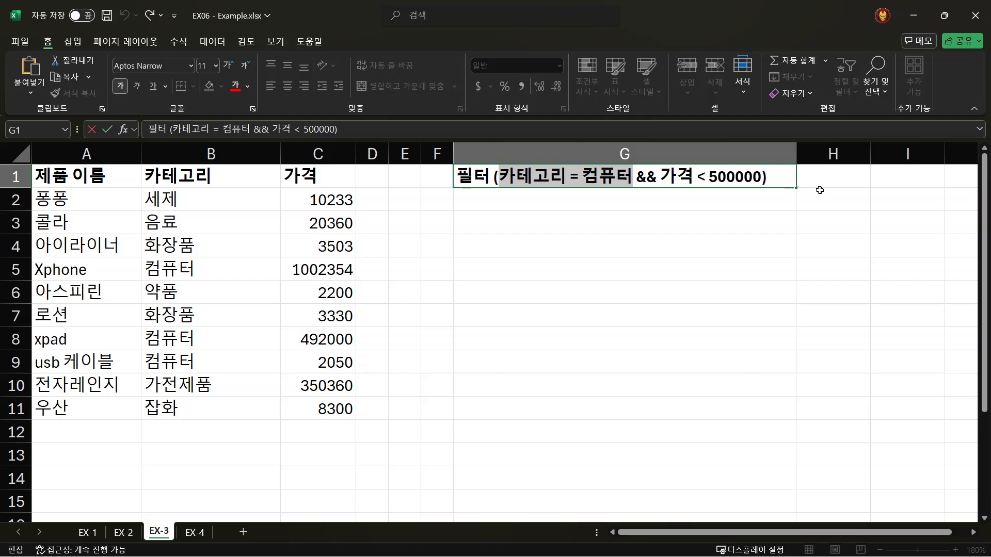
left_click_drag(762, 177, 663, 177)
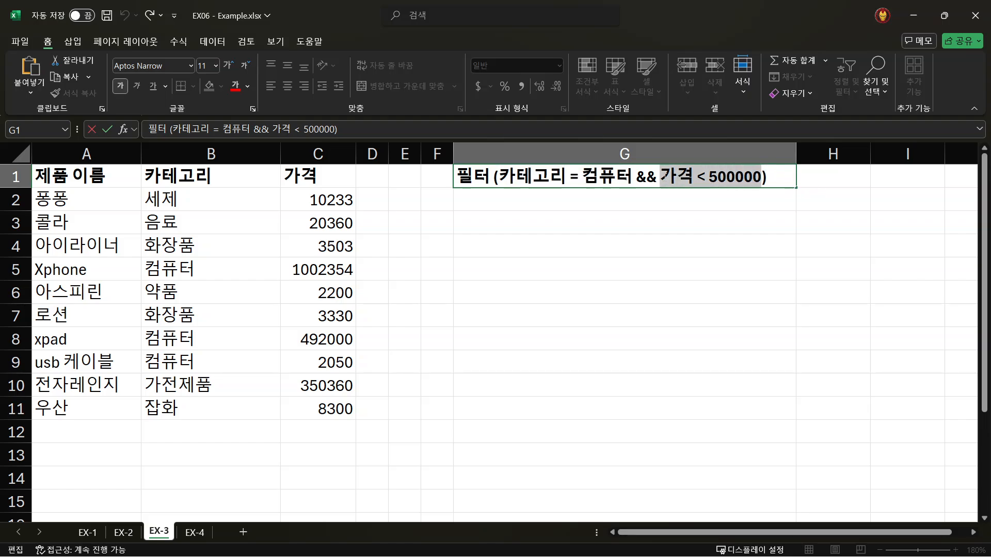
left_click_drag(558, 212, 557, 209)
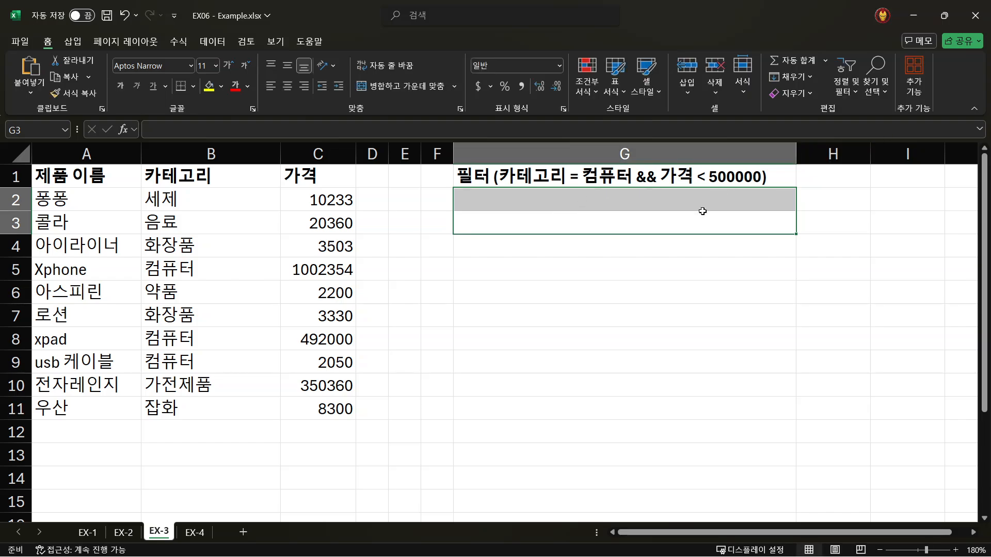
left_click(648, 196)
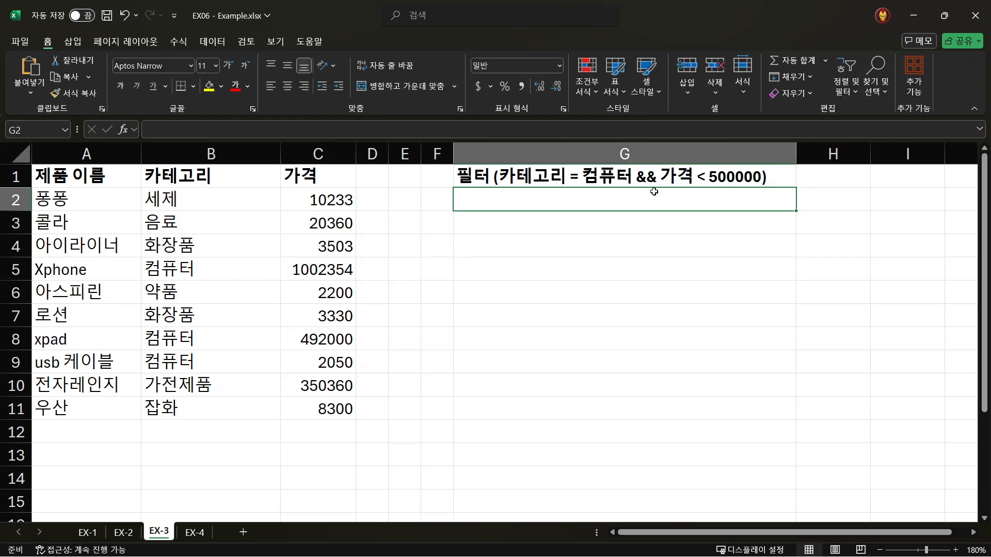
- Narrow column G to roughly the width of an ordinary column such as H
left_click(548, 178)
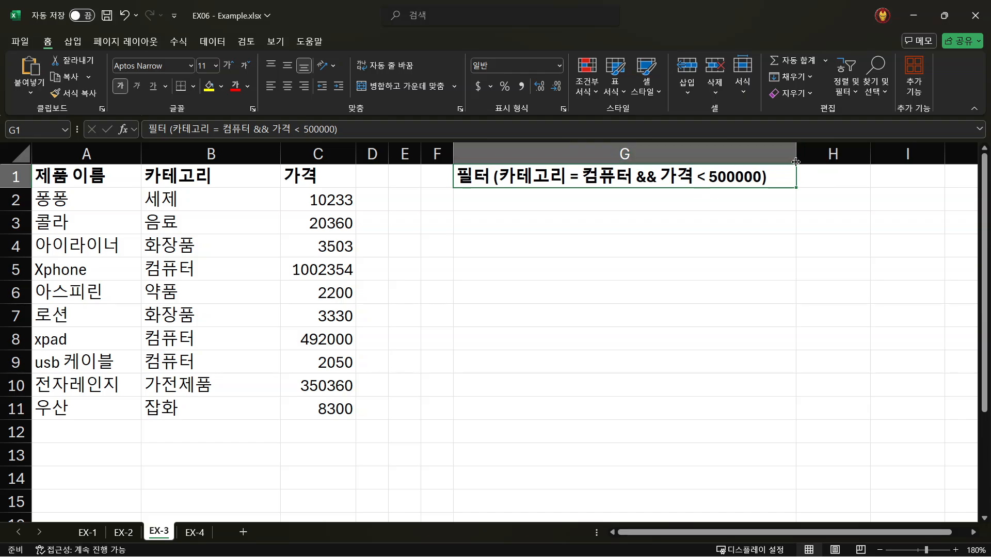
left_click(764, 155)
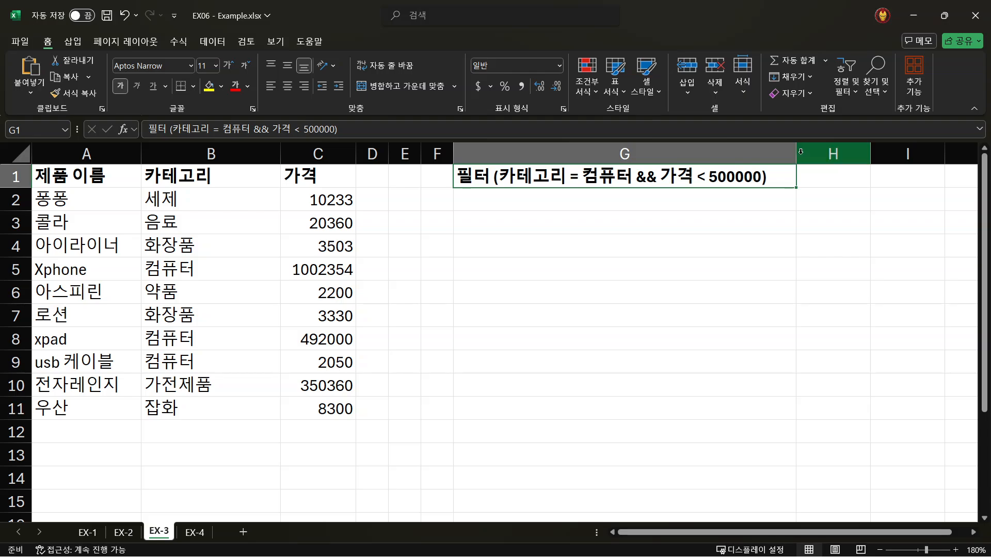
left_click_drag(797, 151, 517, 166)
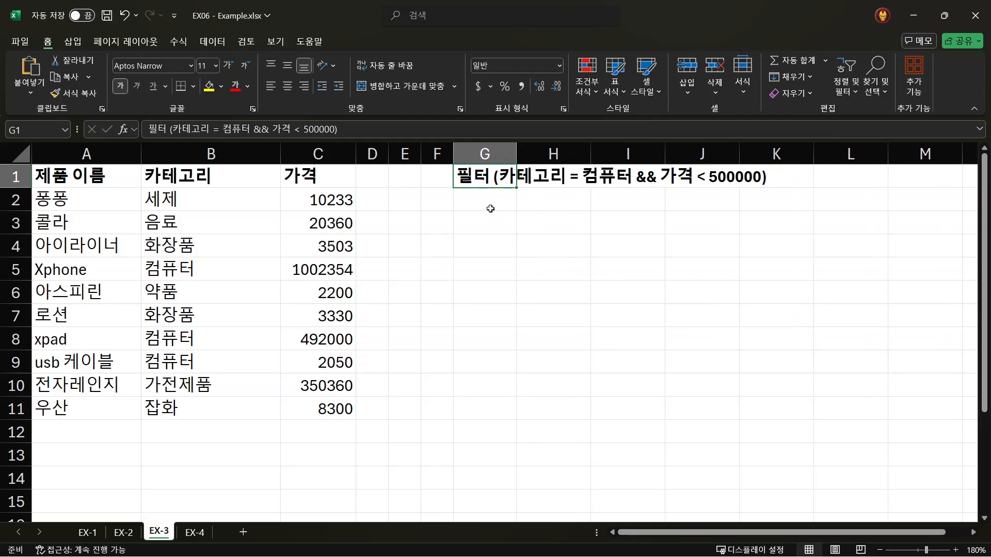
- Start a FILTER formula in cell G2 of sheet EX-3 with the product range A2:C11 as its array
left_click(489, 206)
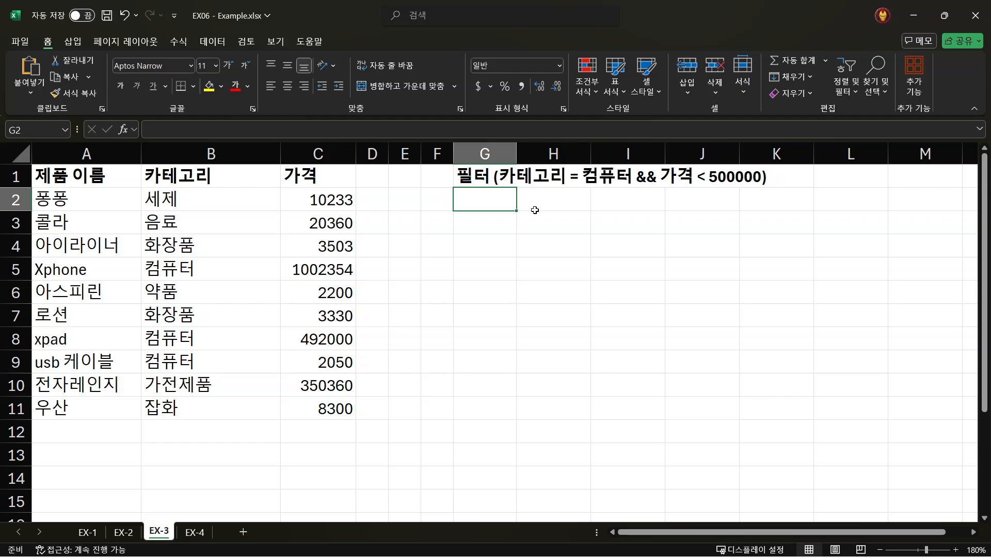
type("=")
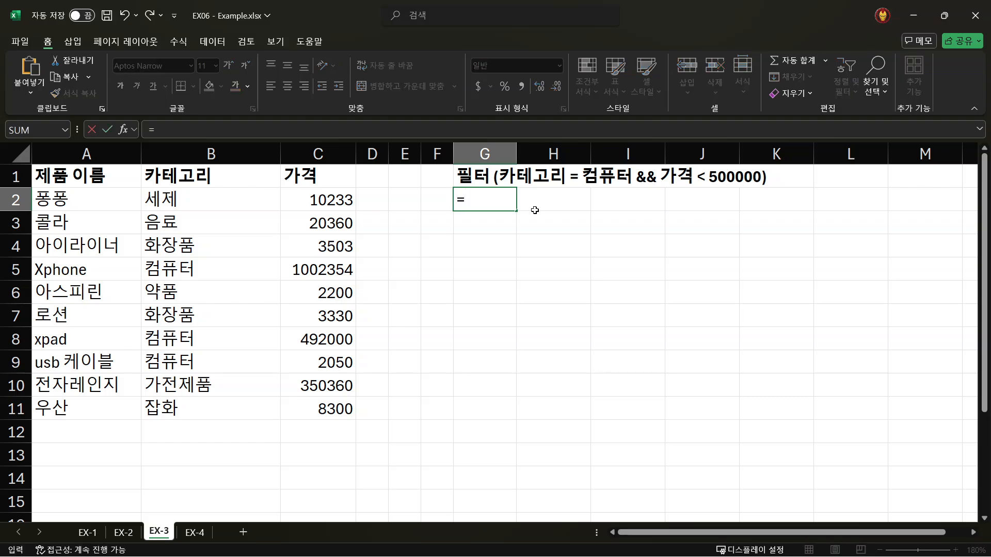
type("f")
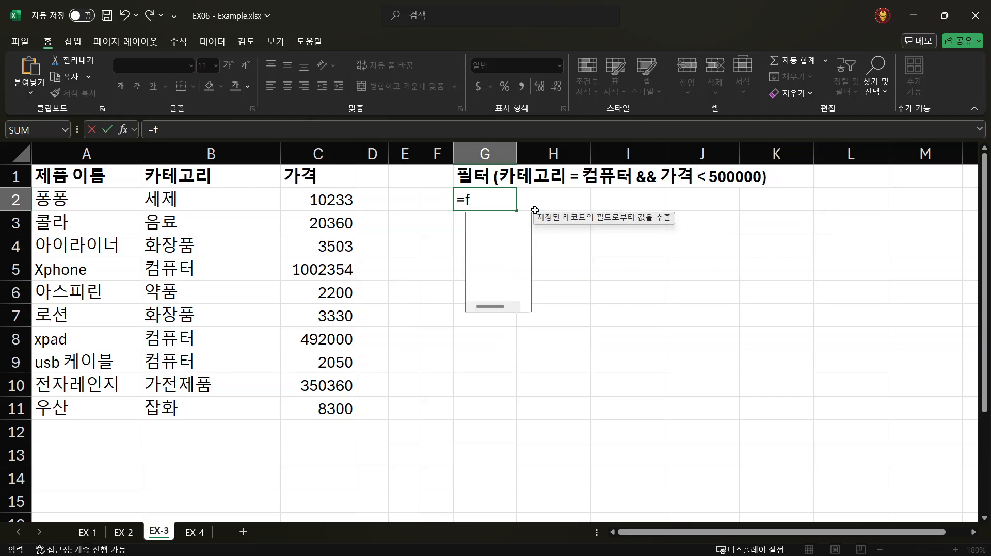
type("ilter(")
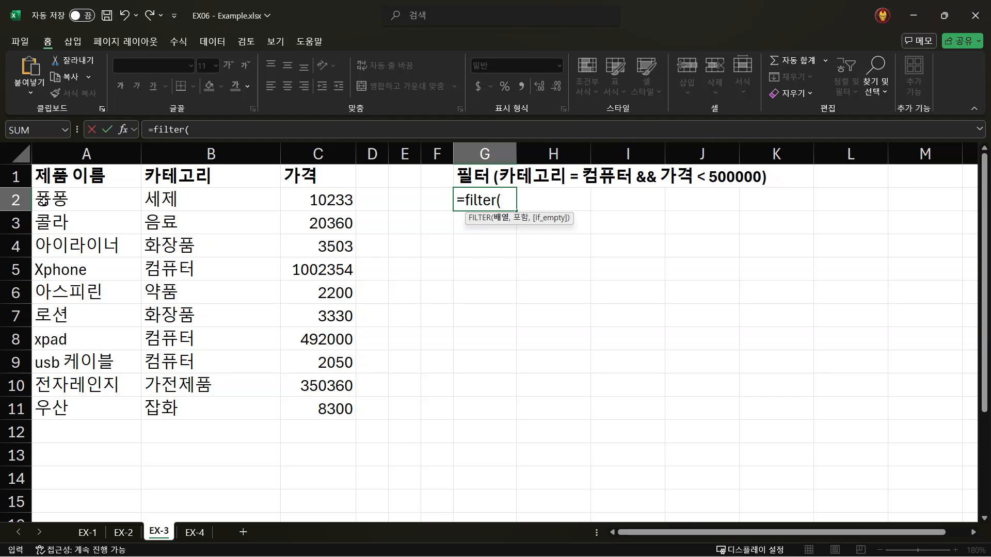
left_click_drag(49, 198, 296, 405)
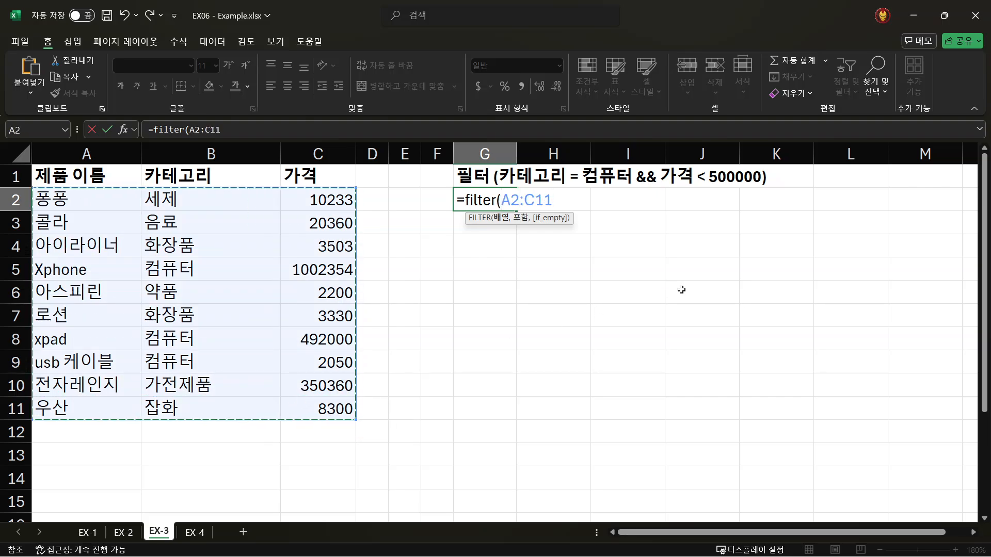
type(",")
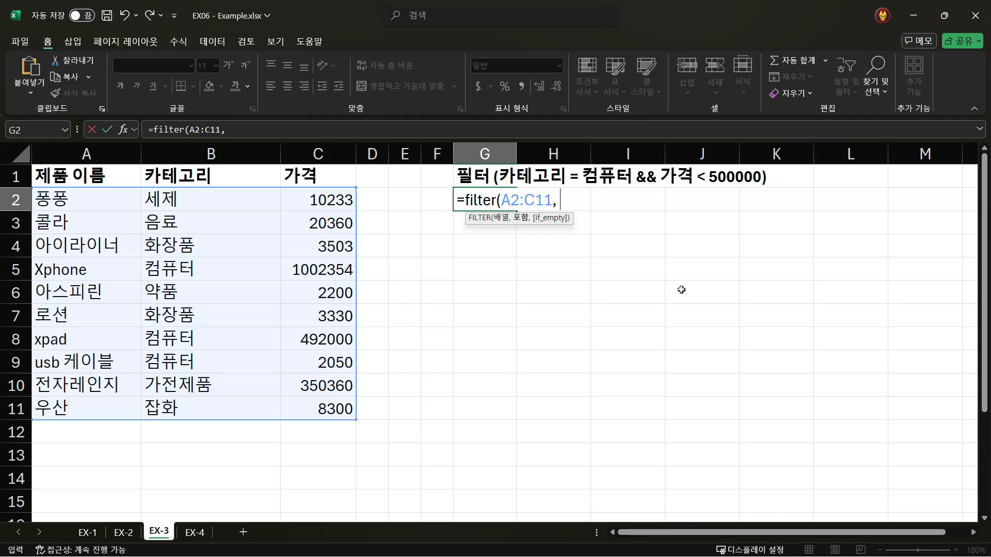
- Add the category condition (B2:B11="컴퓨터") as the first part of the FILTER formula's include argument
type("(")
left_click_drag(177, 199, 166, 408)
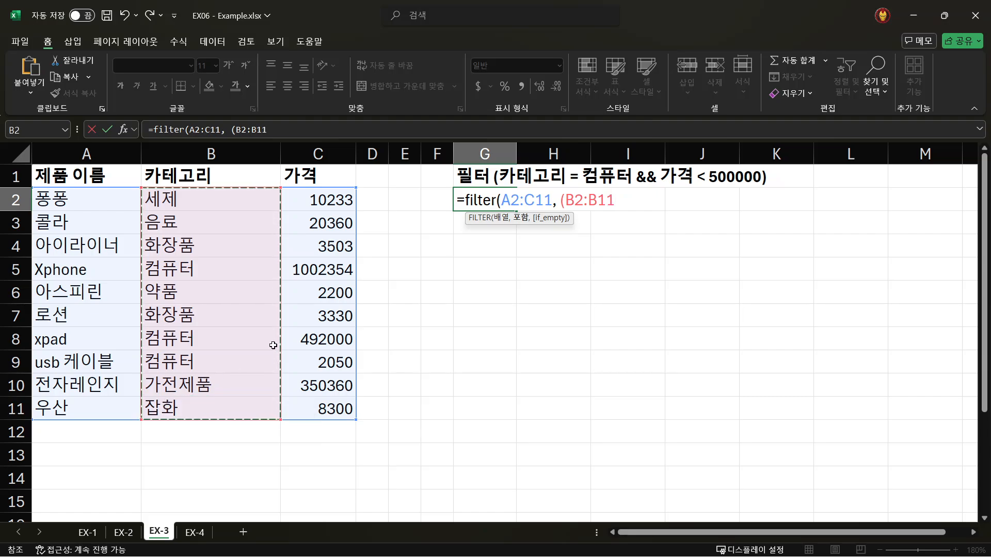
type("=\"")
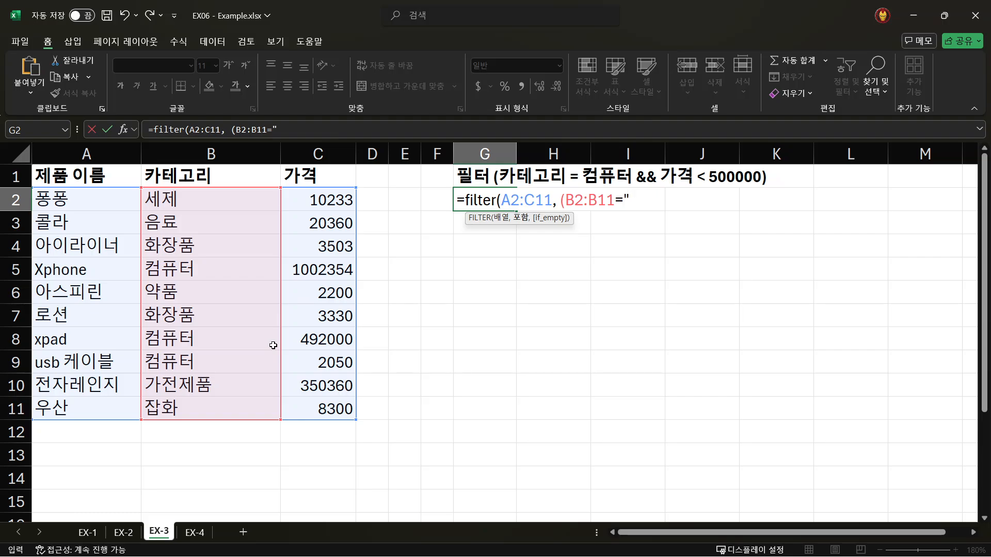
type("컴")
type("퓨")
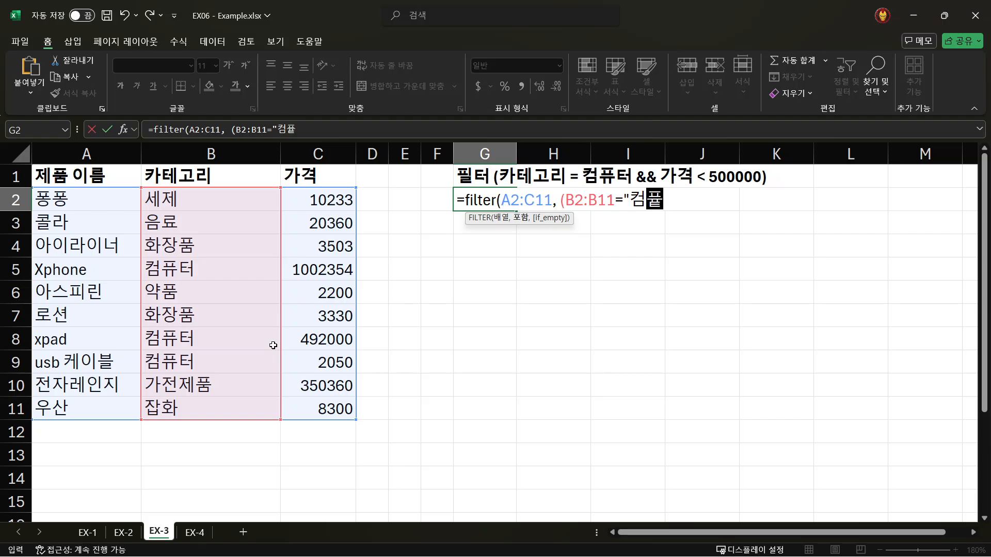
type("터\"")
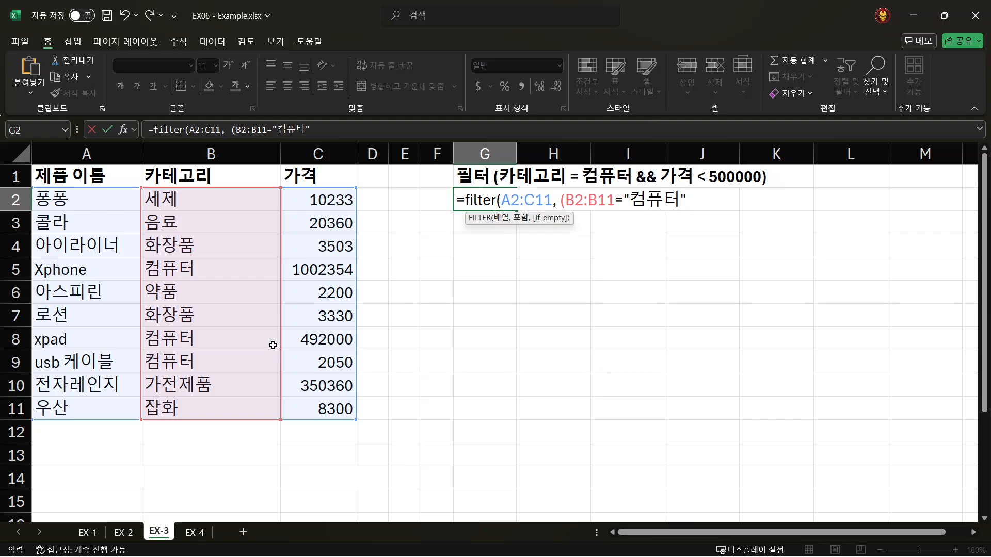
type(")")
- Add the price condition (C2:C11<500000) after the category condition and close the FILTER function's parenthesis
type("(")
left_click_drag(321, 198, 307, 407)
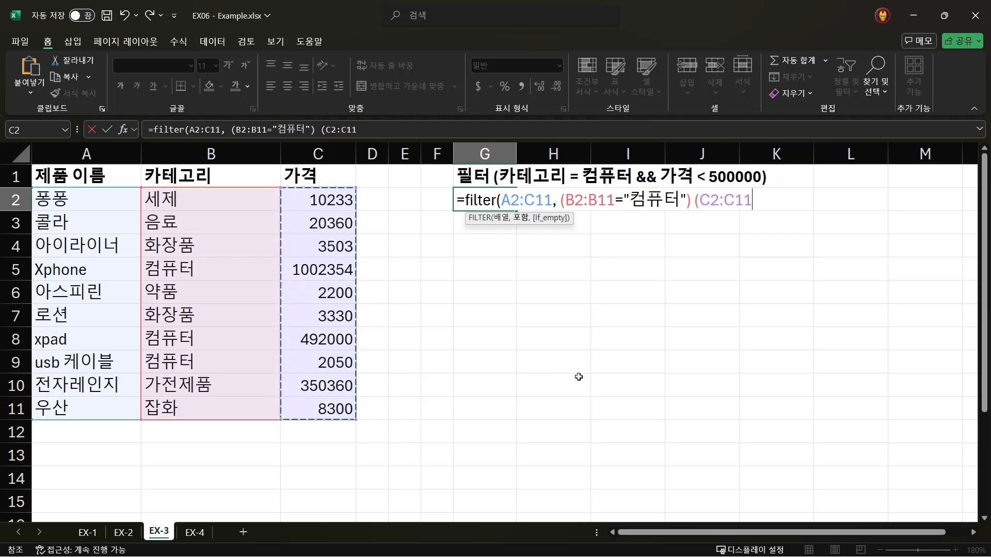
type("<")
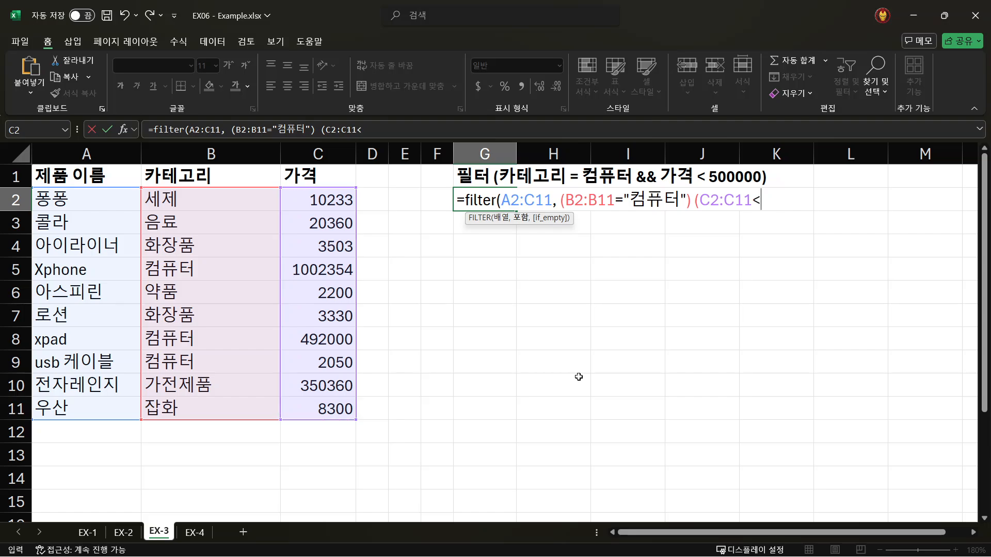
type("500000)")
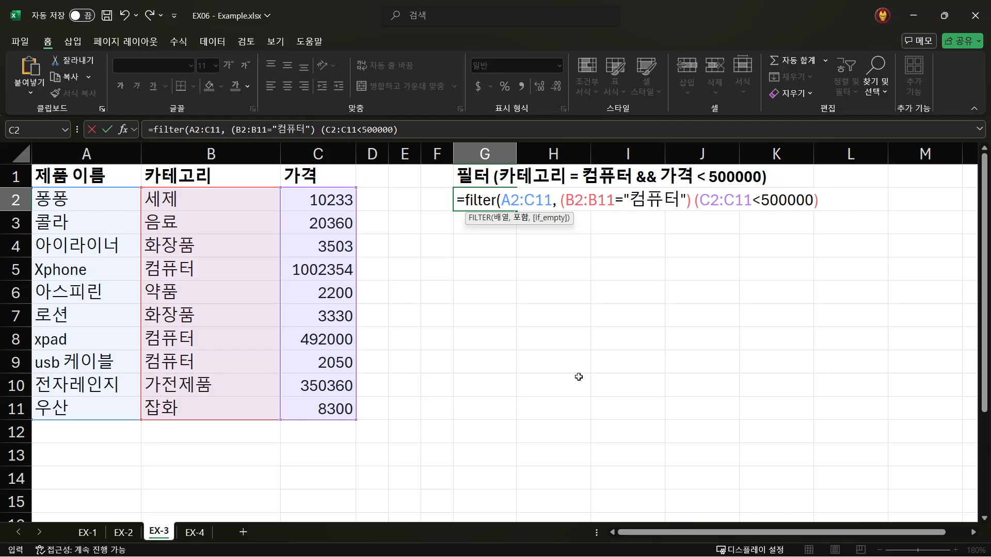
type(")")
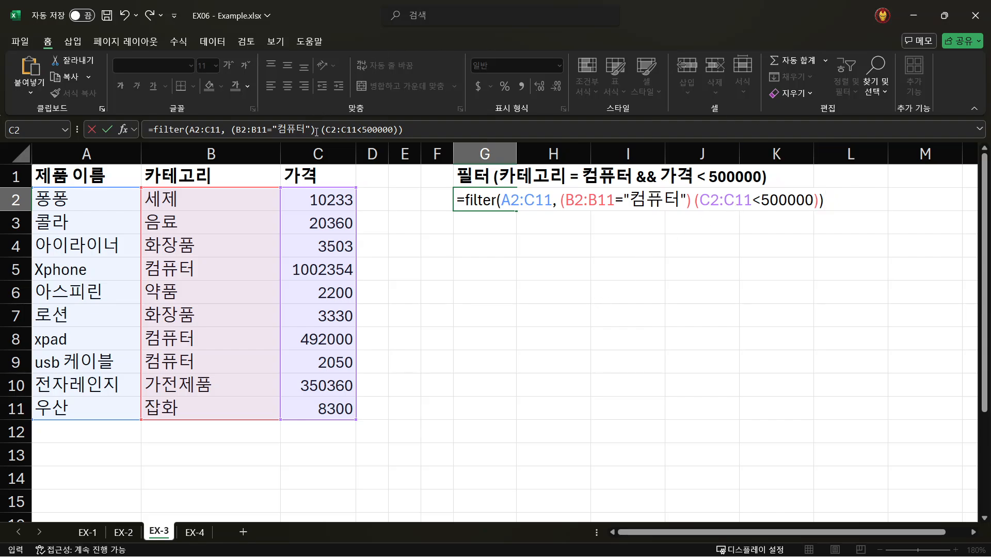
- Join the category and price conditions with the * operator, trying + as the alternative, and commit the formula
left_click(539, 123)
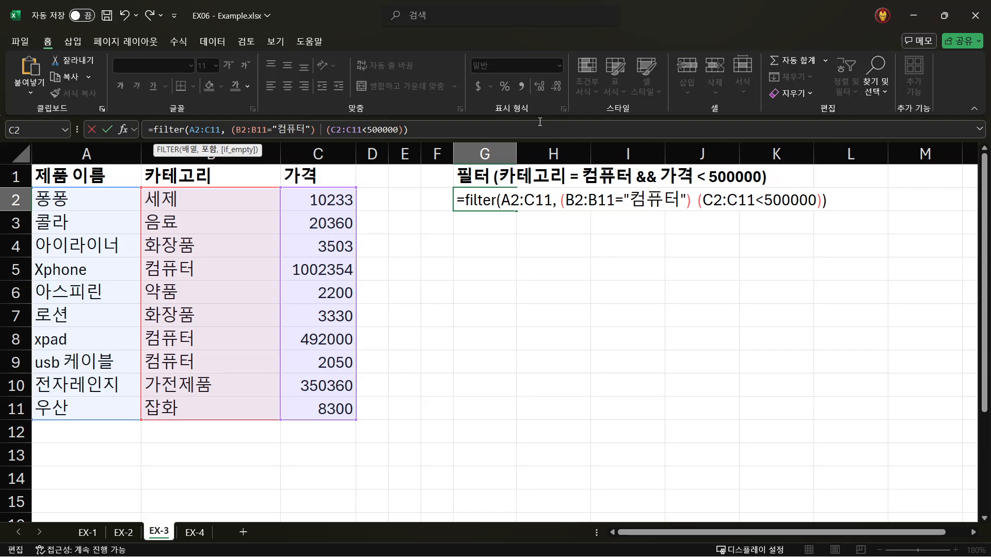
type("*")
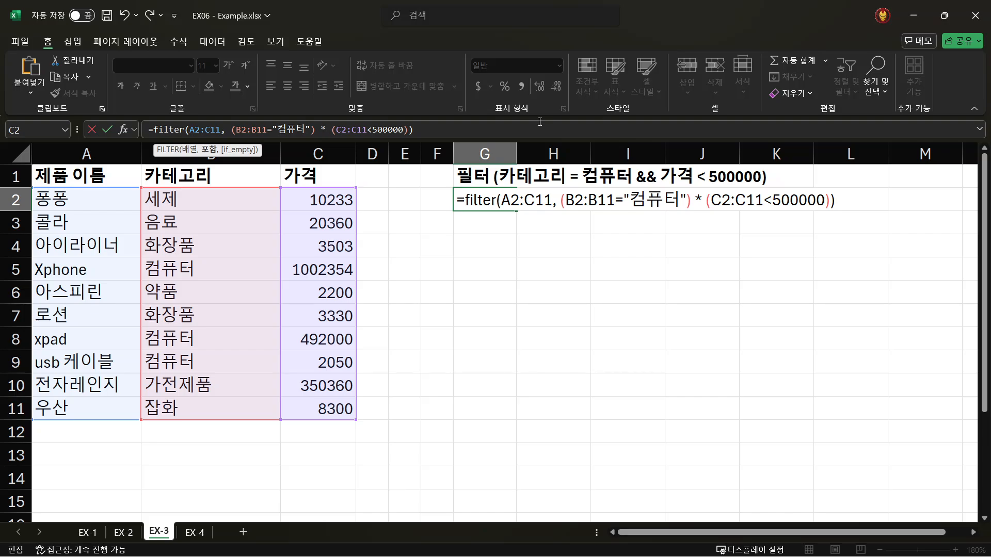
key("BackSpace")
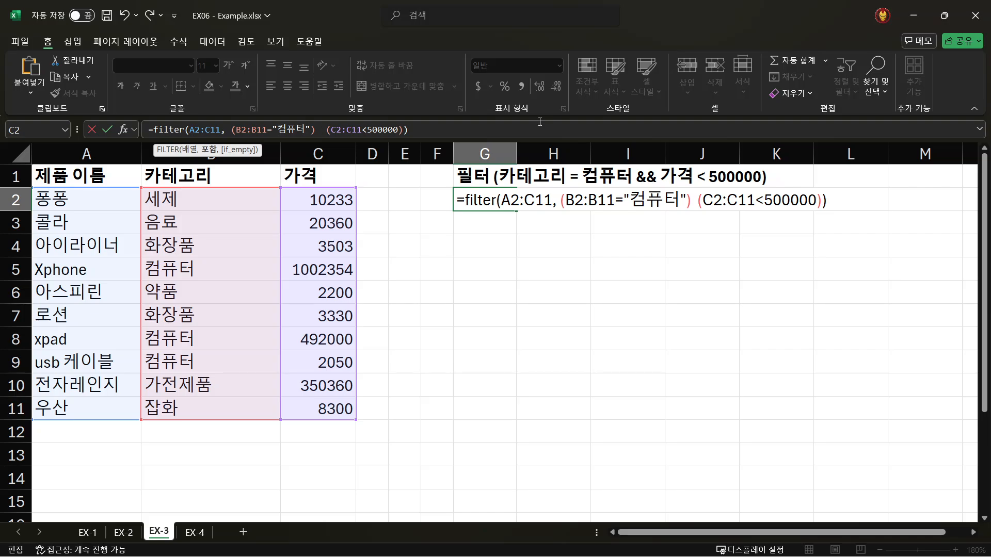
type("+")
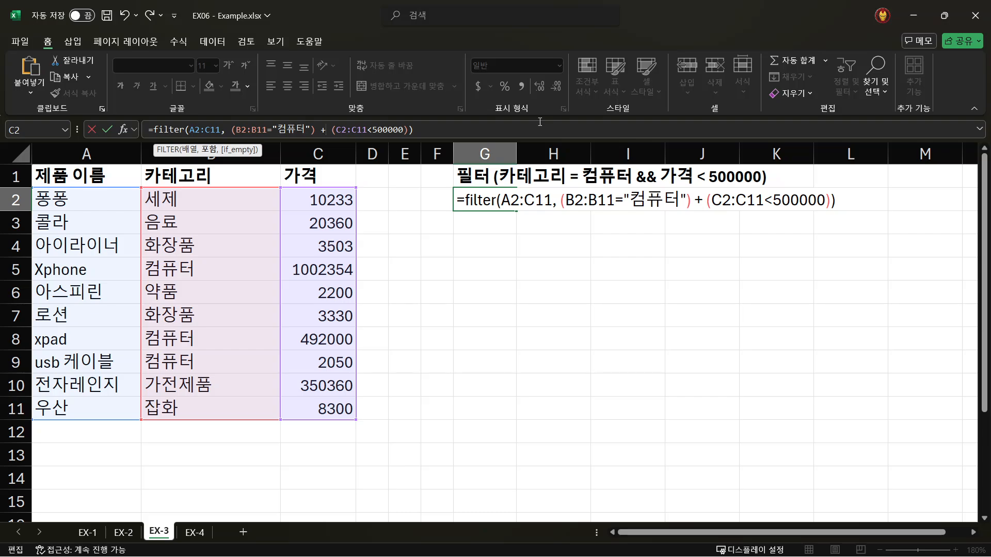
key("BackSpace")
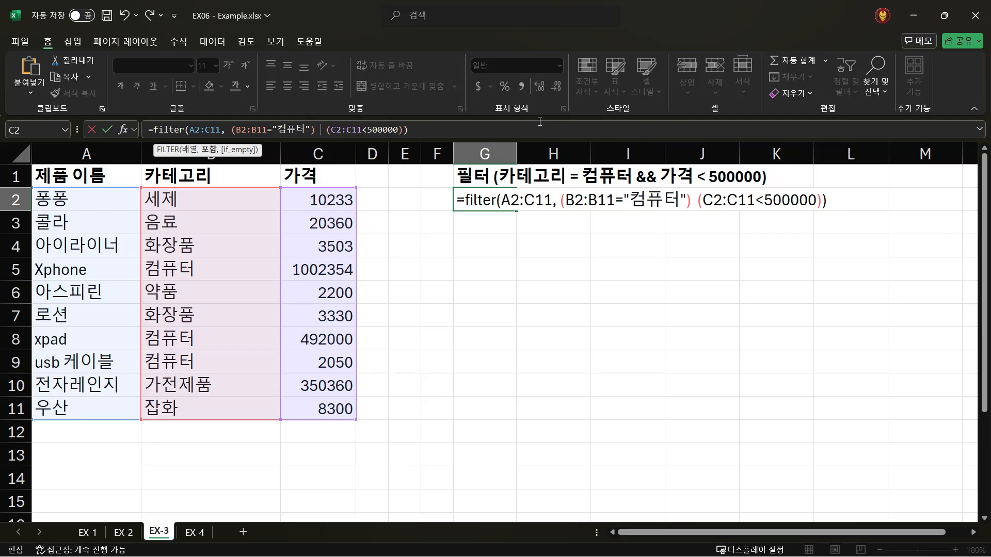
type("*")
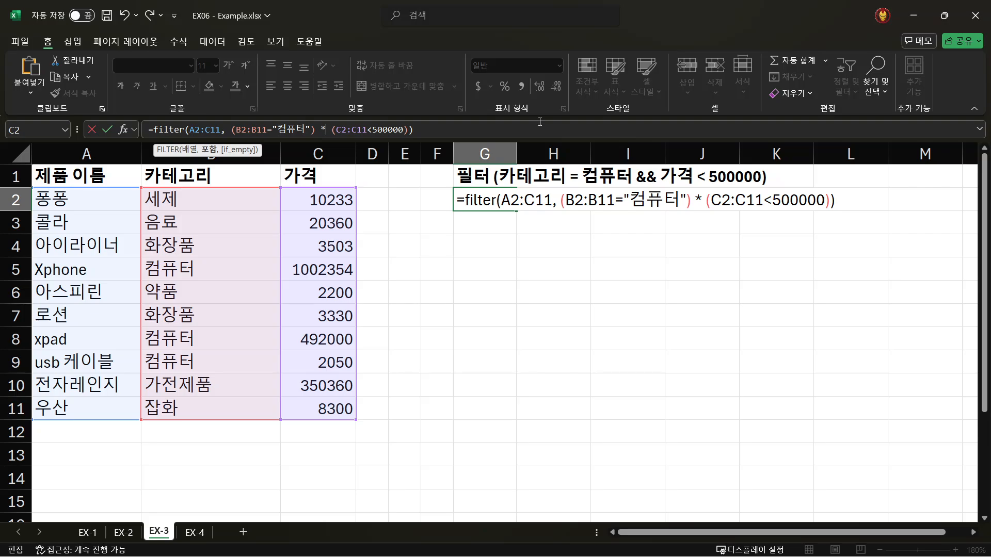
key("Return")
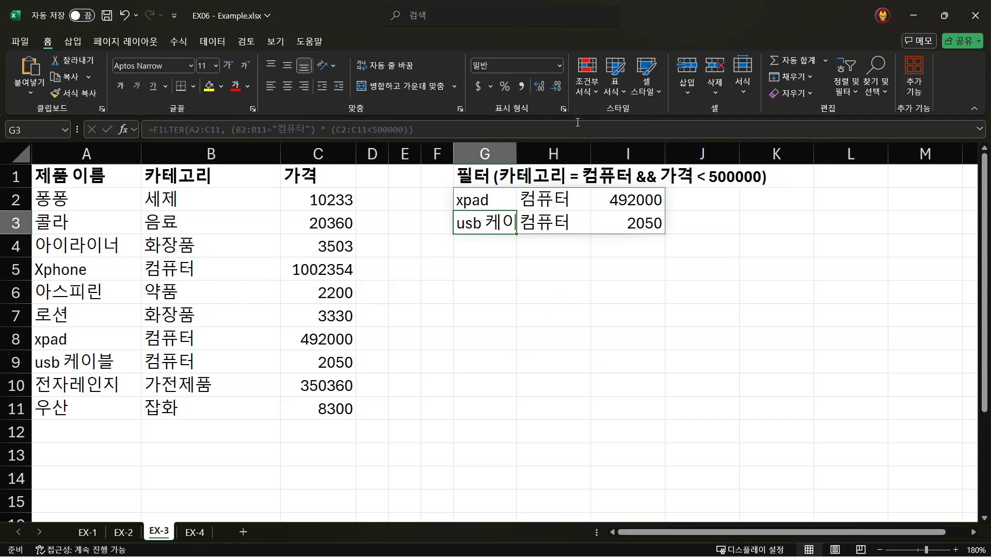
- Compare the filtered products in G2:I3 with the 컴퓨터 rows 5, 8 and 9 of the source table
left_click(489, 200)
left_click(471, 229)
left_click(478, 200)
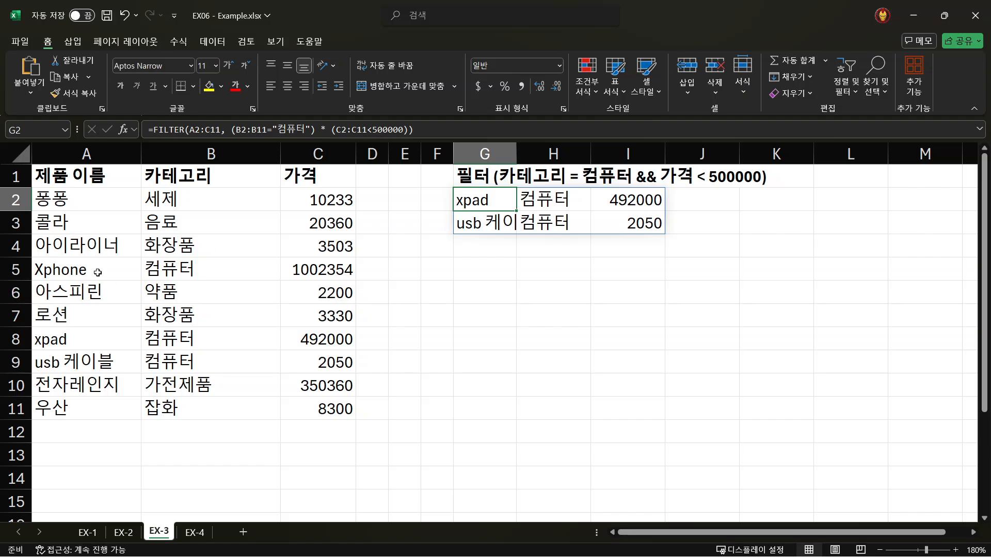
left_click(160, 378)
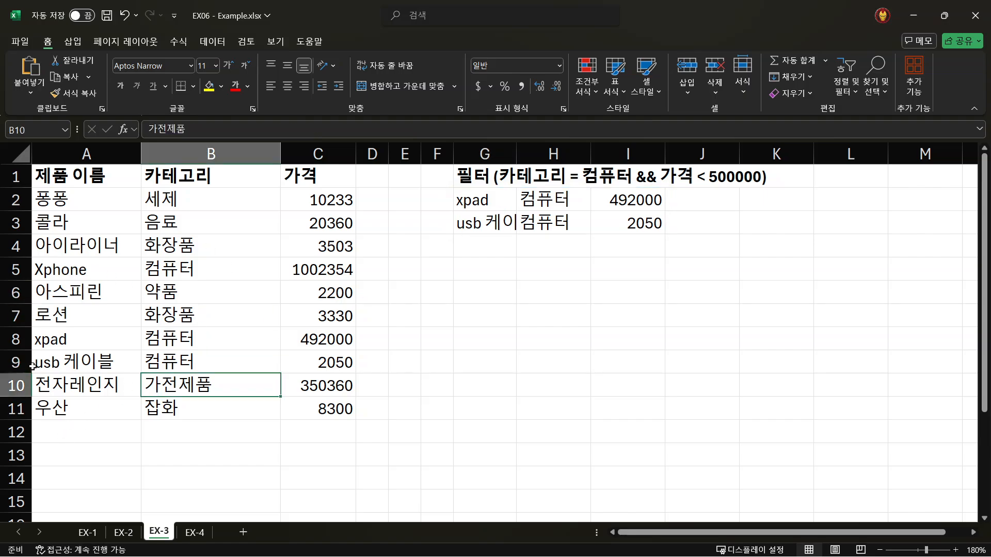
left_click_drag(15, 362, 16, 345)
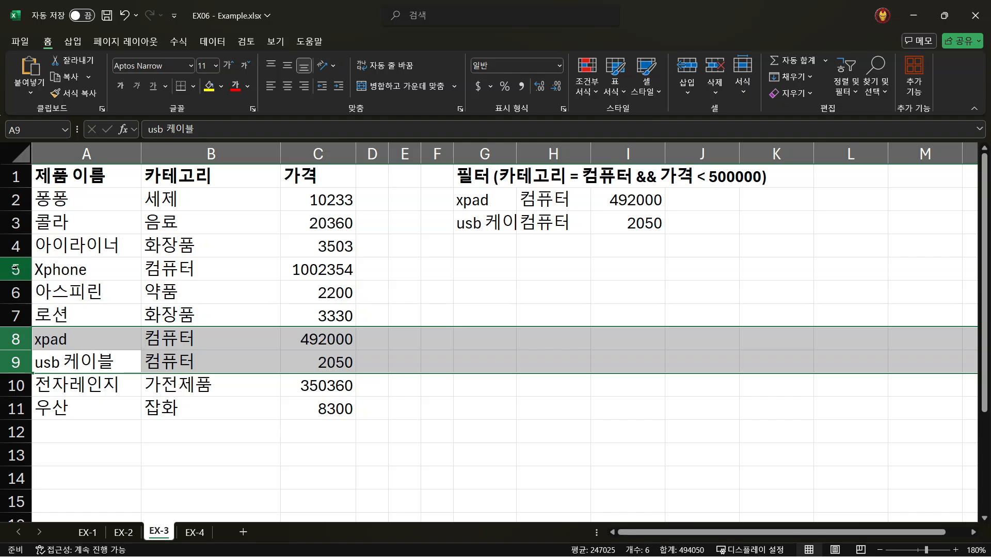
left_click(12, 269, "ctrl")
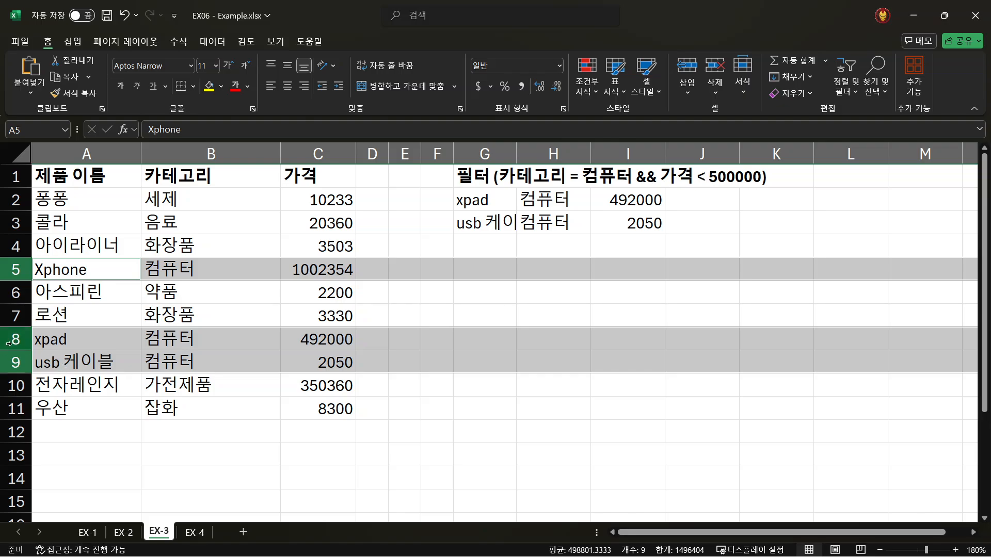
left_click_drag(9, 341, 8, 368)
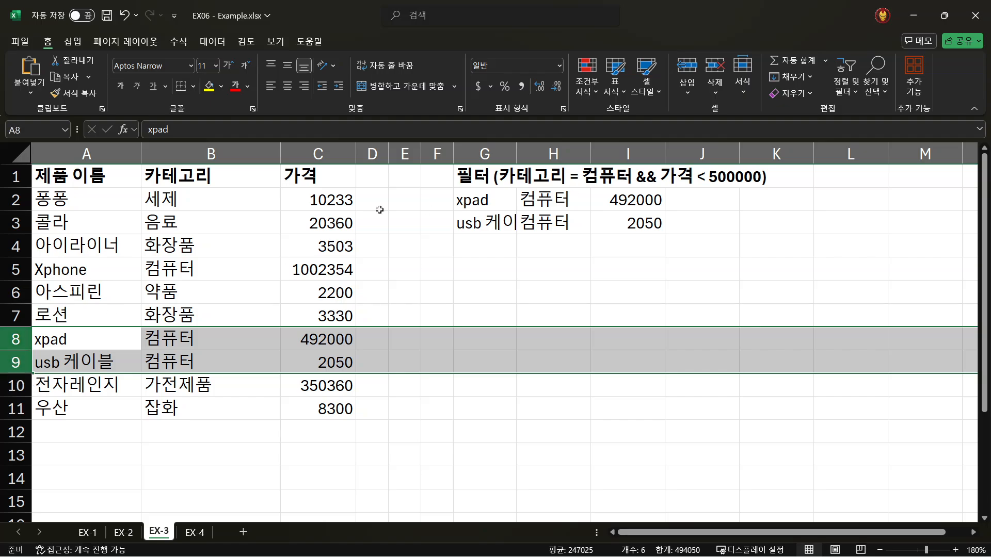
left_click(55, 176)
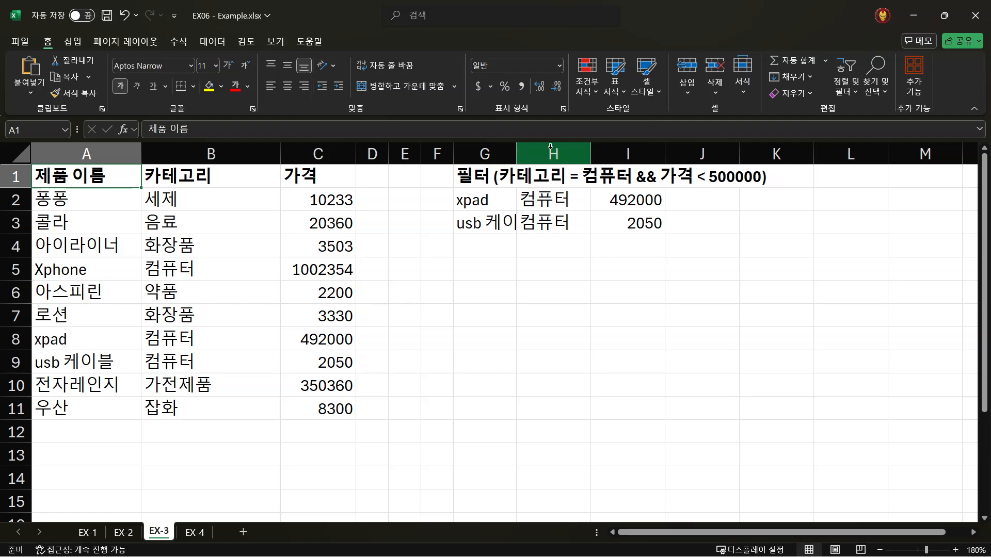
- Try & and + in place of the operator between the two G2 conditions, restore * and commit the formula
left_click(611, 204)
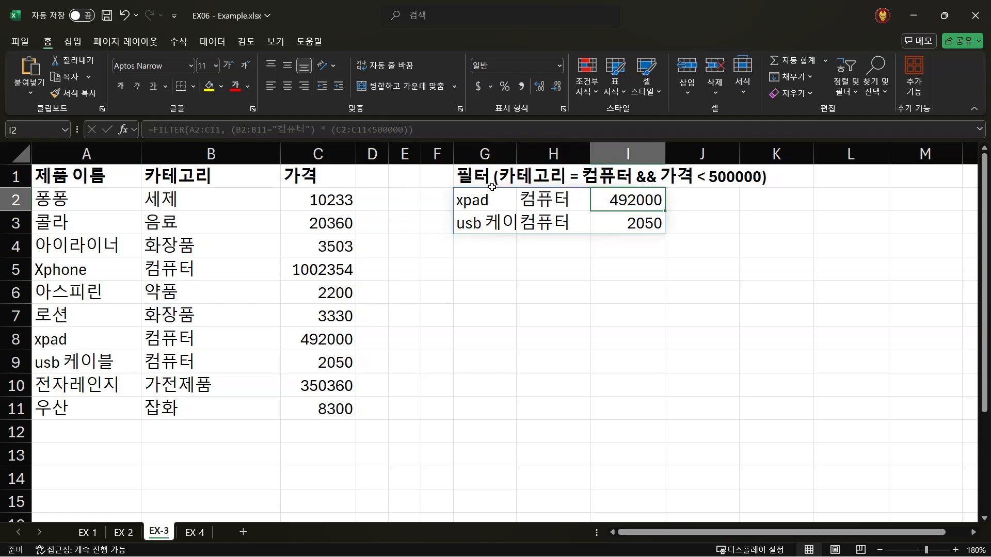
left_click(468, 200)
left_click(322, 129)
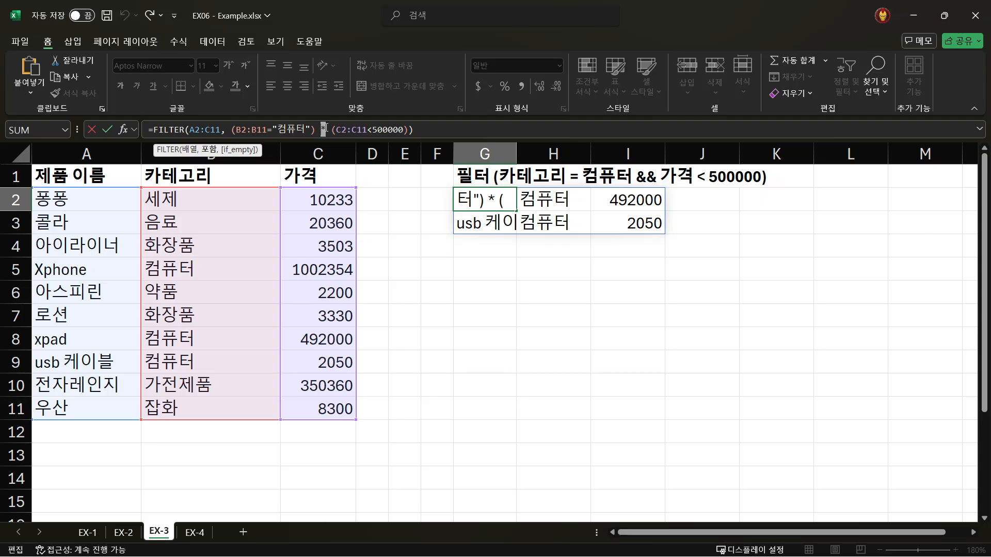
left_click(325, 129)
key("BackSpace")
type("&*")
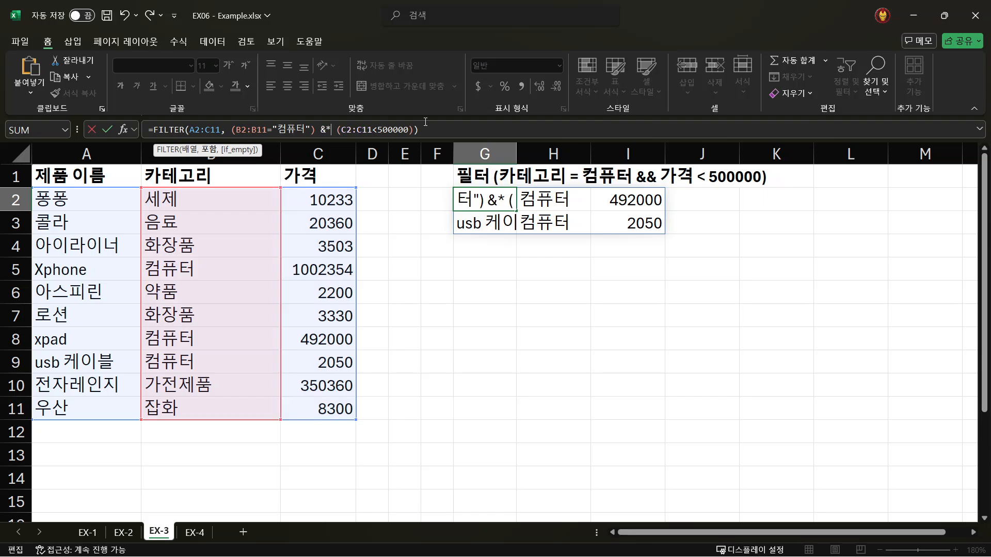
key("BackSpace")
key("BackSpace")
type("*")
key("BackSpace")
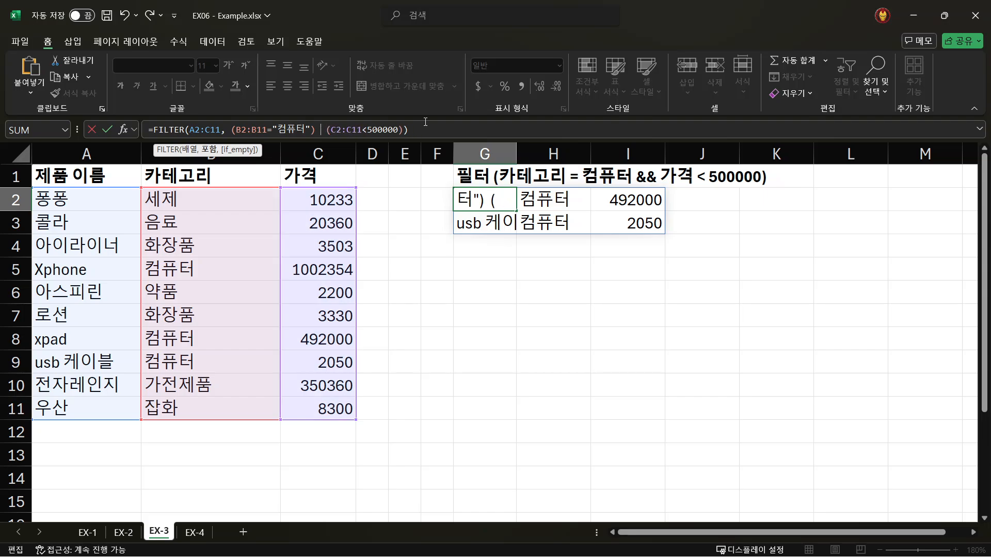
type("+")
type("*")
key("Return")
key("Up")
key("Up")
key("Left")
key("Left")
key("Left")
key("Left")
key("Left")
key("Left")
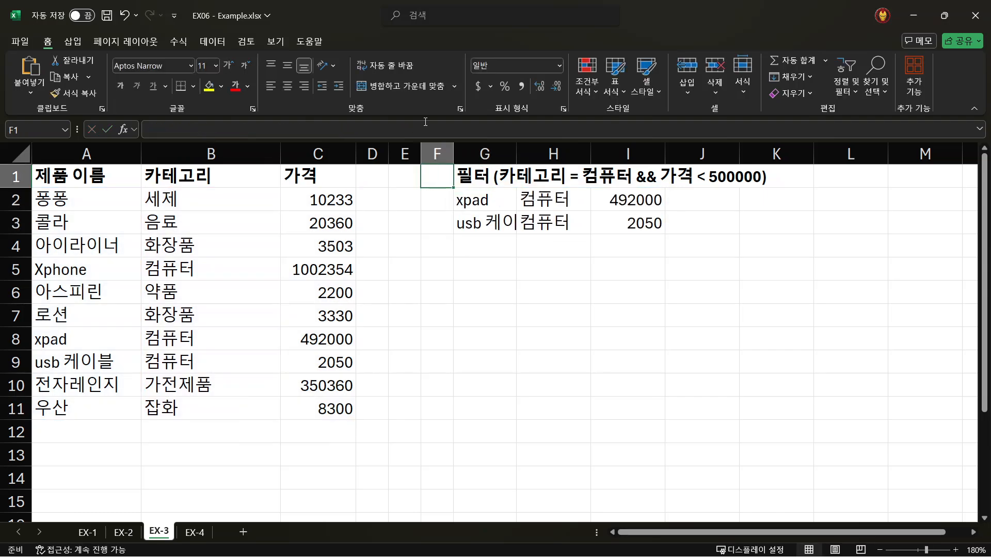
- Switch to sheet EX-4 and review the stock and price-order conditions in the G1 heading
left_click(194, 533)
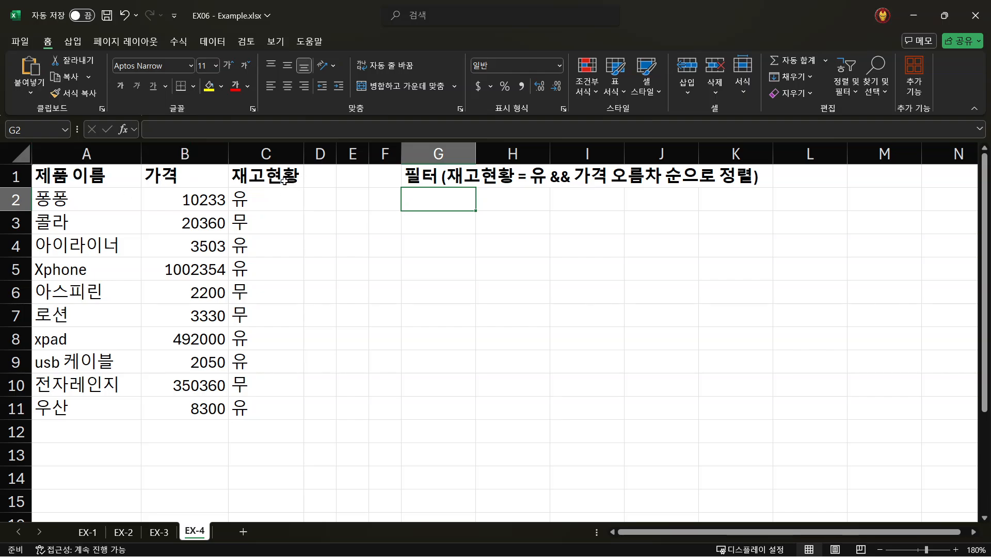
left_click(432, 180)
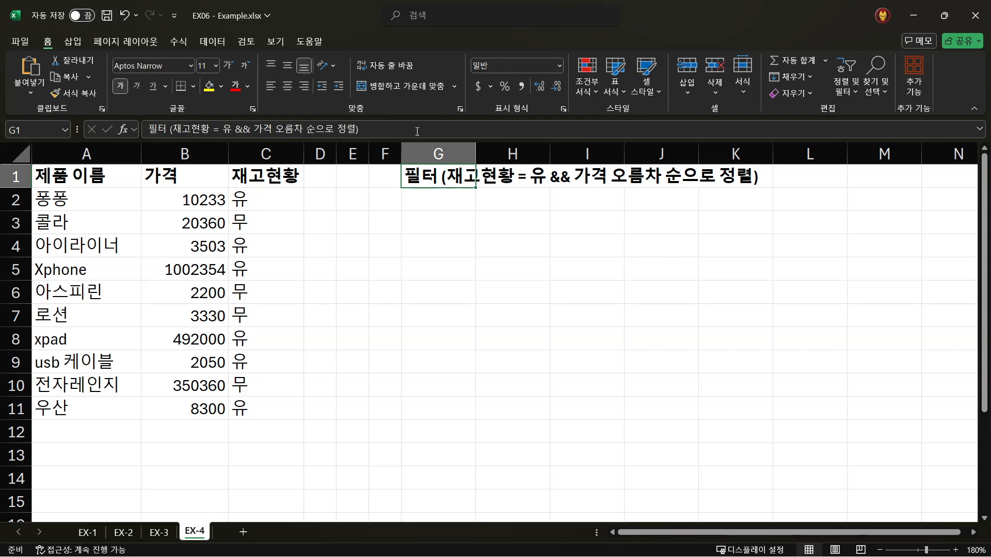
left_click(384, 178)
- Enter the label SORT in cell L1 beside the heading and make it bold
left_click(818, 174)
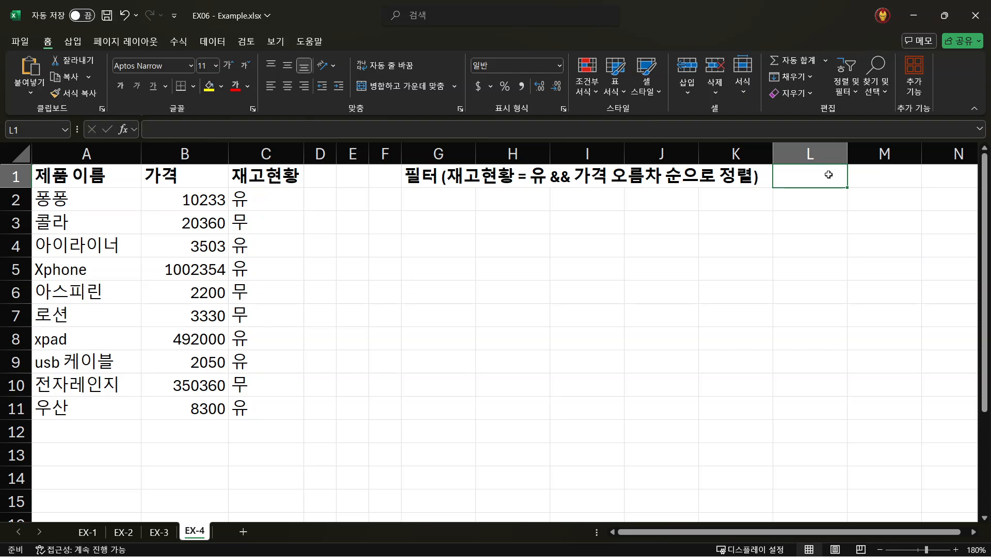
type("내")
key("BackSpace")
key("Hangul")
type("SORT")
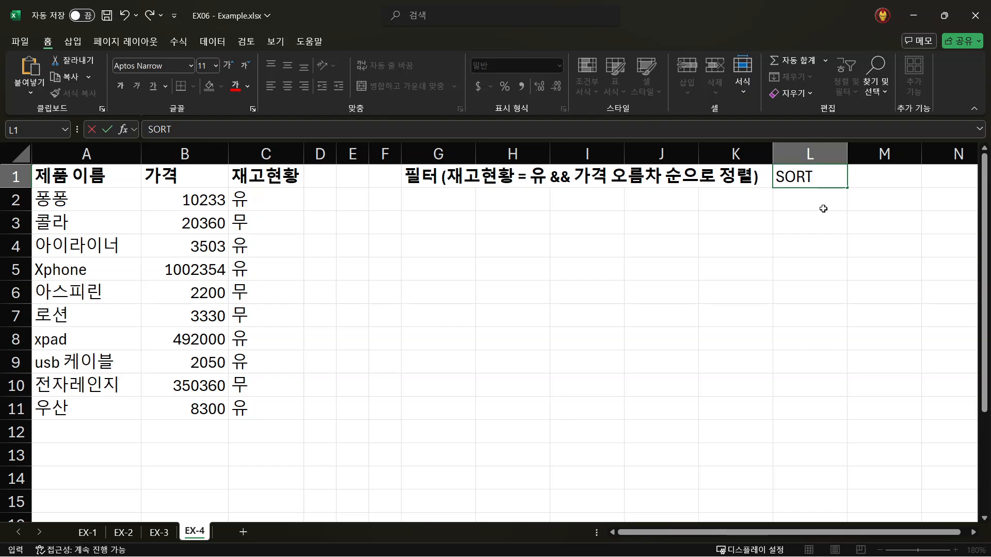
key("Return")
left_click(812, 176)
key("ctrl+b")
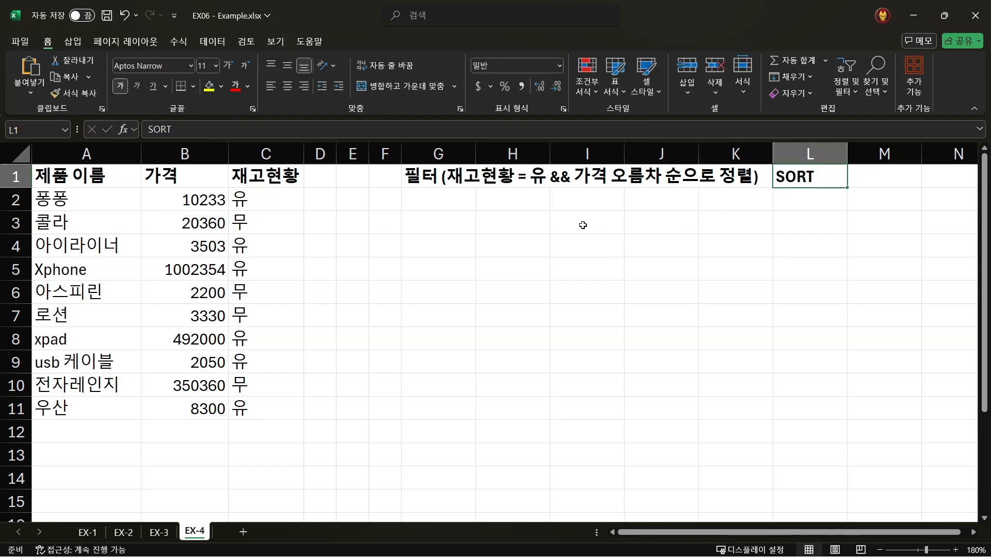
- Start a formula in cell G2 under the stock and price-order heading
left_click(583, 223)
left_click(436, 197)
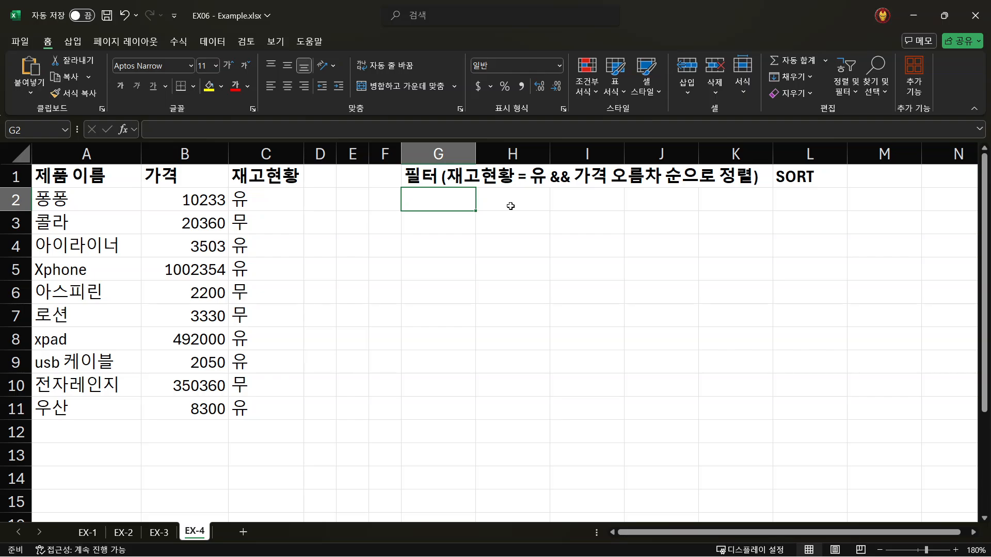
type("=")
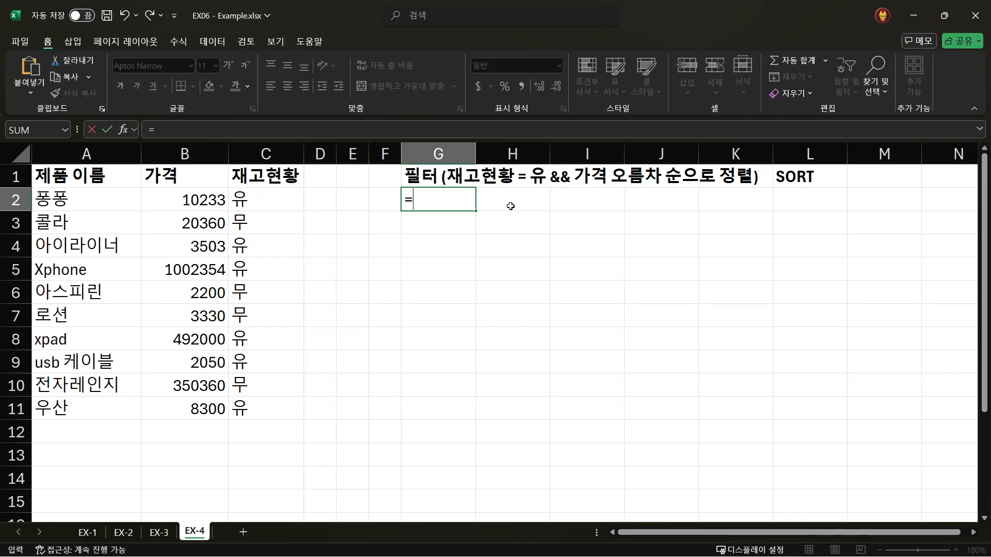
type("sort")
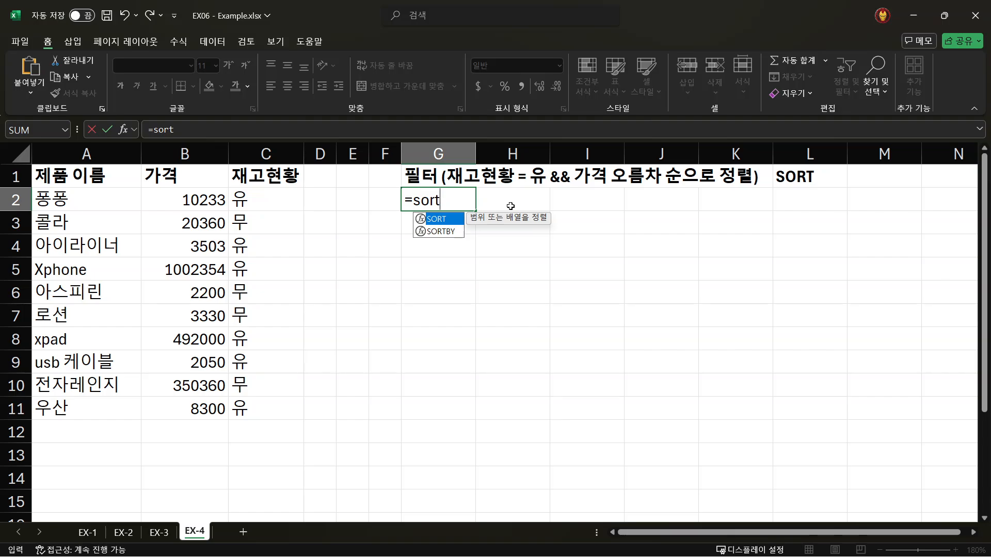
type("(")
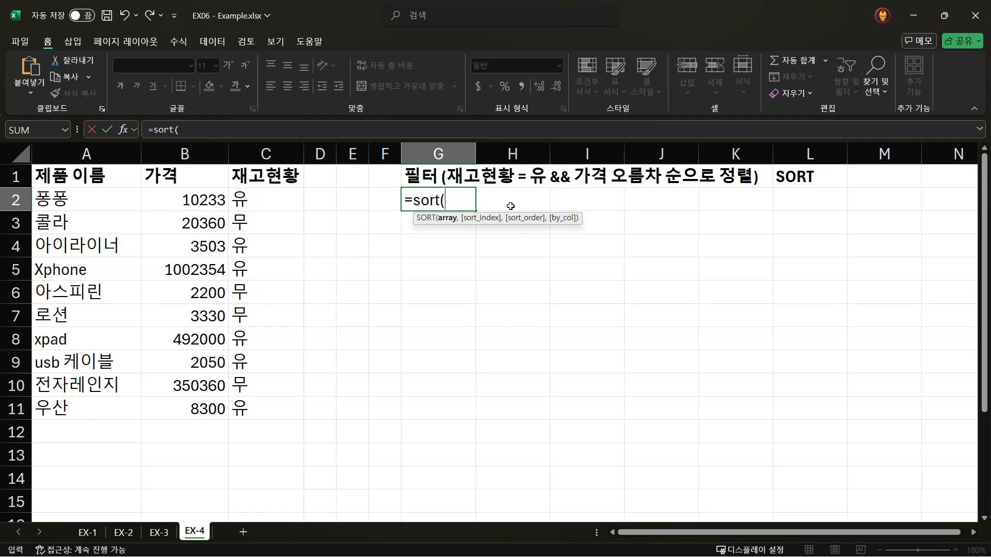
key("BackSpace")
key("BackSpace")
key("BackSpace")
key("BackSpace")
key("BackSpace")
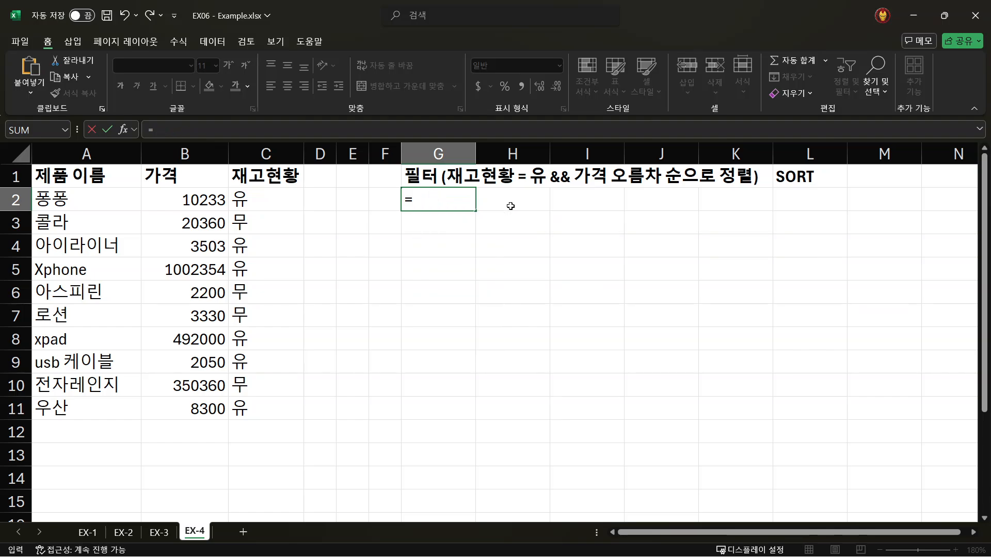
- Nest a FILTER function inside SORT in the G2 formula, with A2:C11 as the FILTER array
type("sort(")
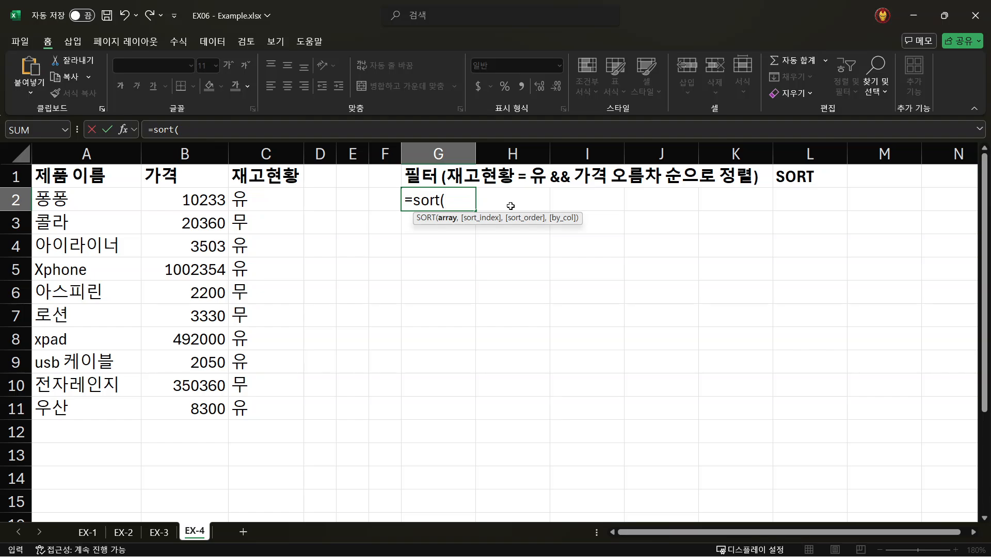
type("fi")
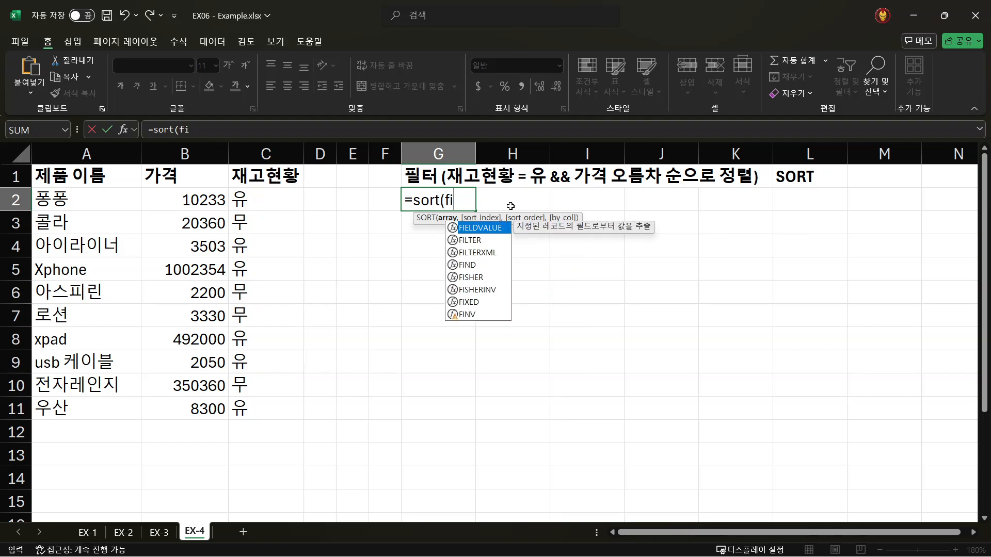
type("lter(")
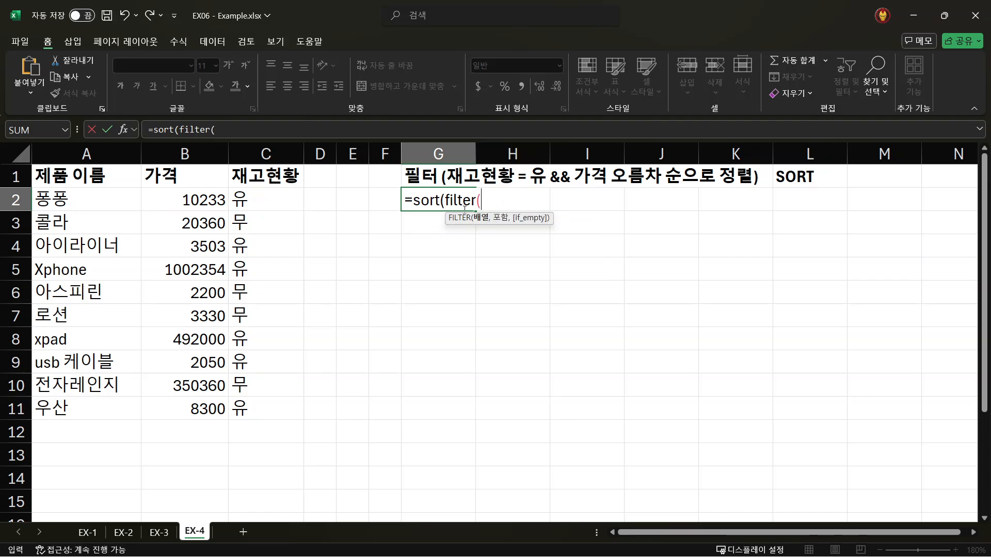
left_click_drag(52, 201, 258, 405)
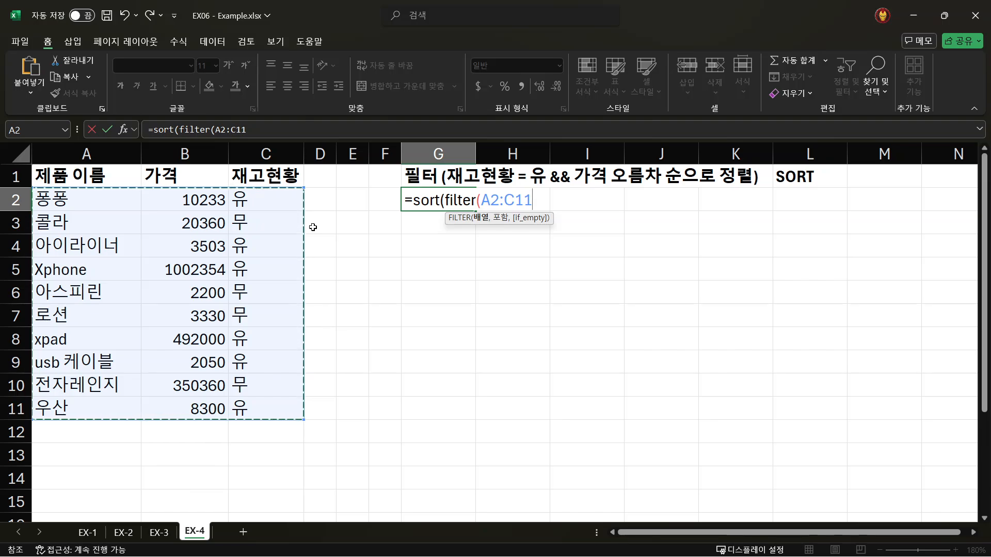
type(",")
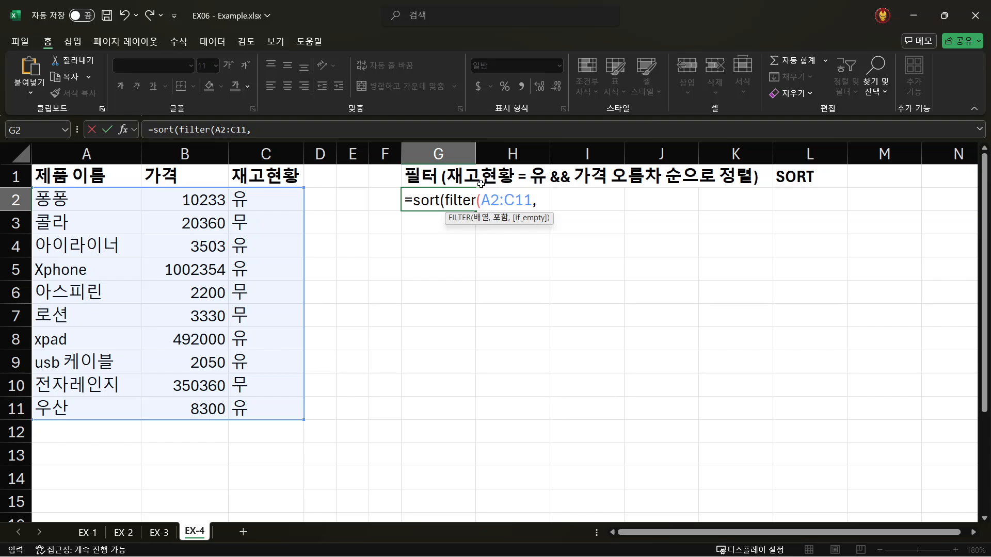
- Add the FILTER condition C2:C11="유" and close the FILTER function
left_click_drag(263, 198, 261, 405)
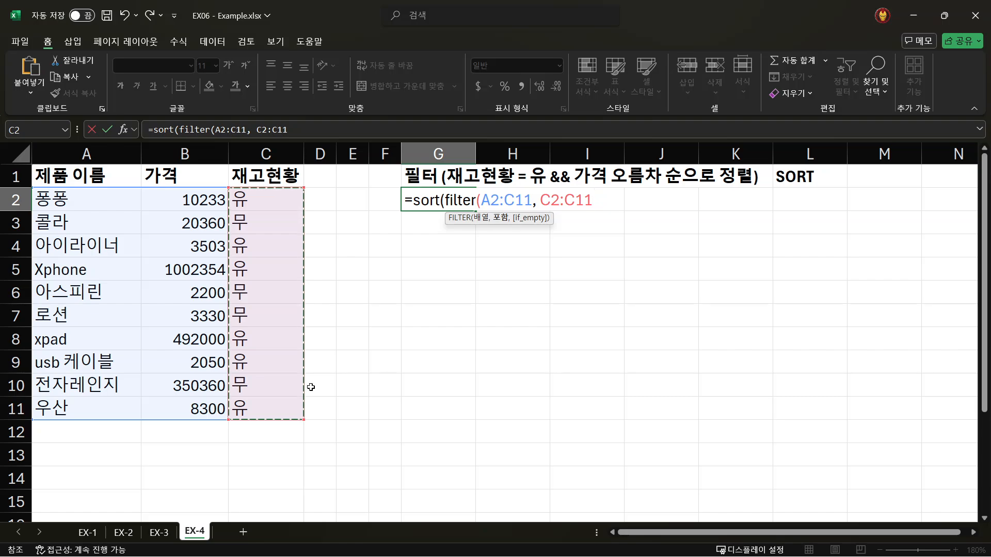
type("=")
type("\"ㅇ")
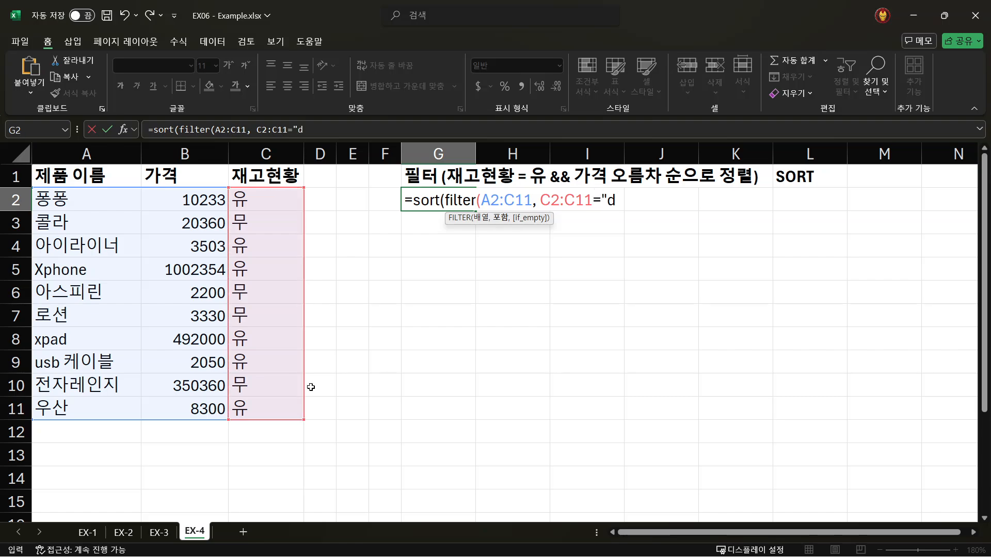
type("유\"")
type(")")
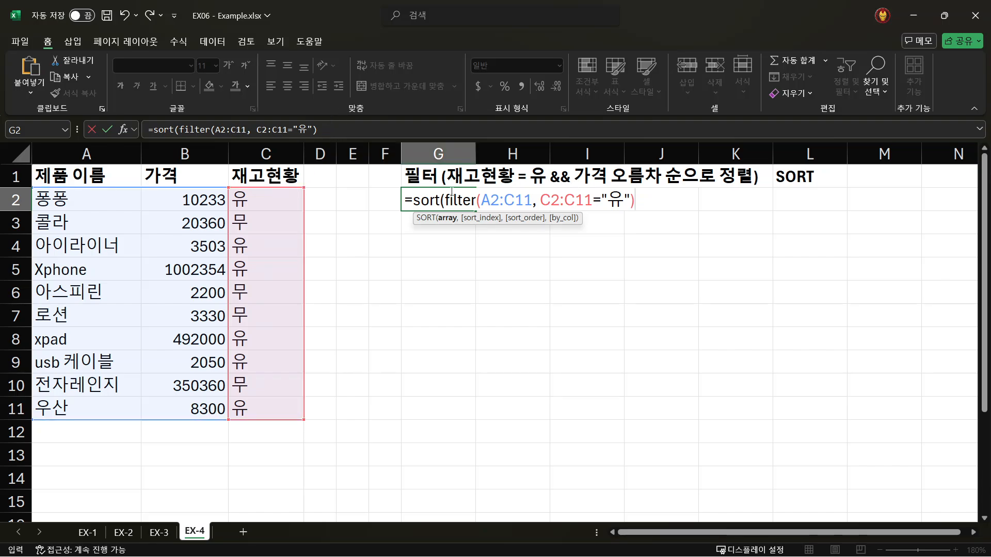
- Set the SORT index after the nested FILTER to 2, the price column
left_click_drag(445, 201, 642, 205)
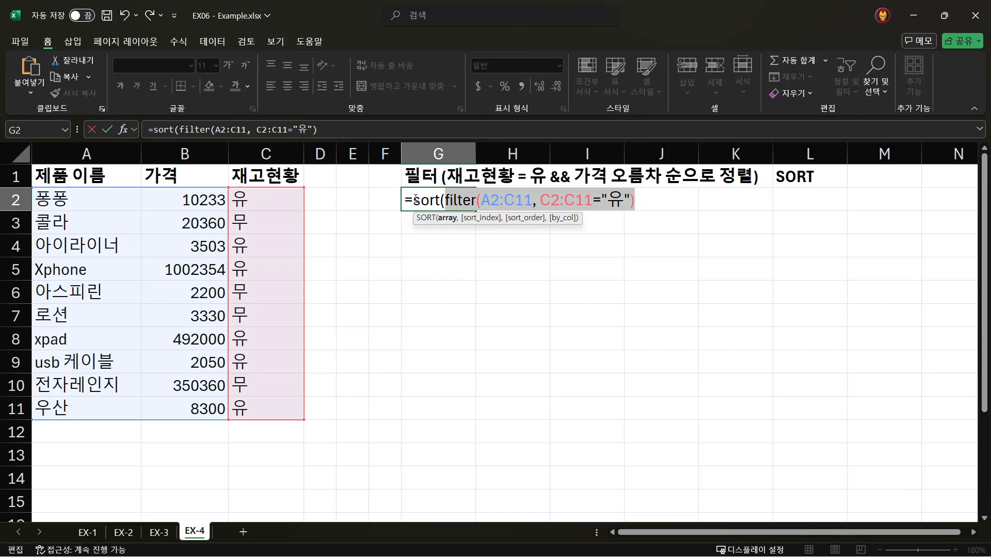
left_click(636, 203)
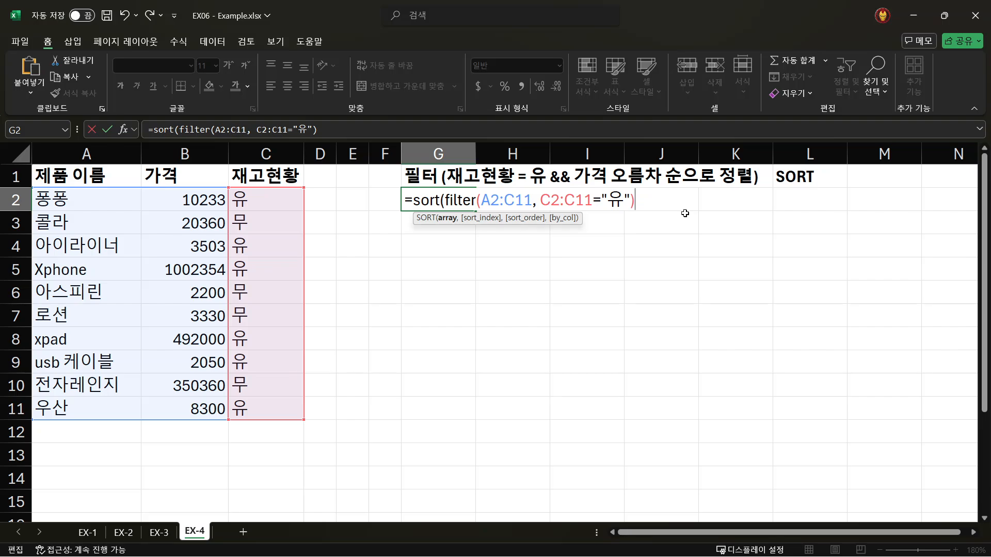
type(",")
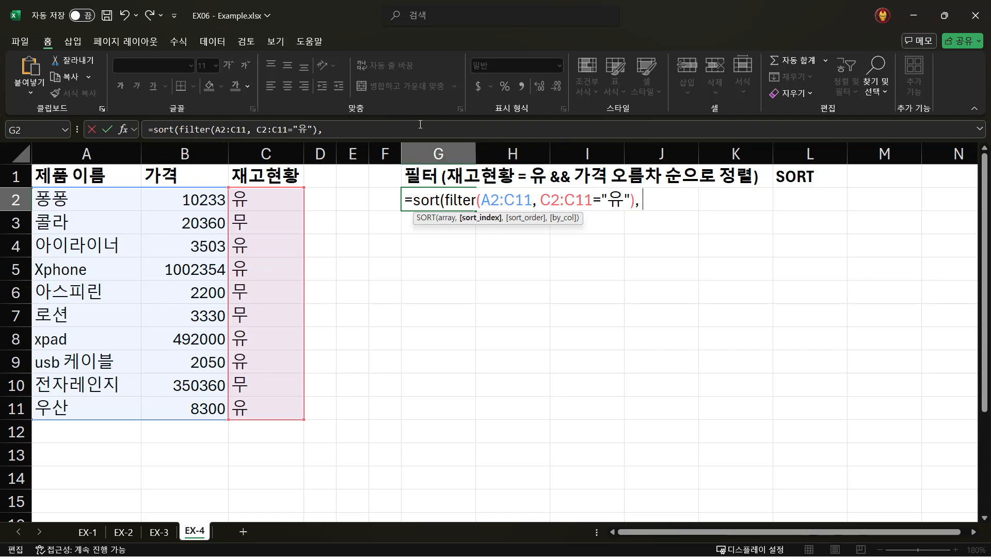
left_click(451, 125)
type("2,")
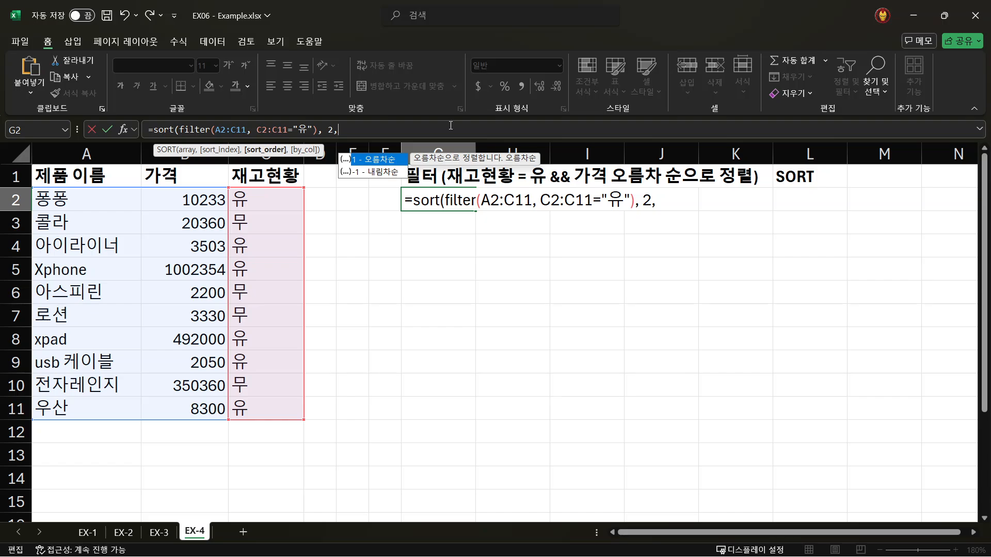
- Set the sort order to 1 for ascending and close the SORT function
type("1")
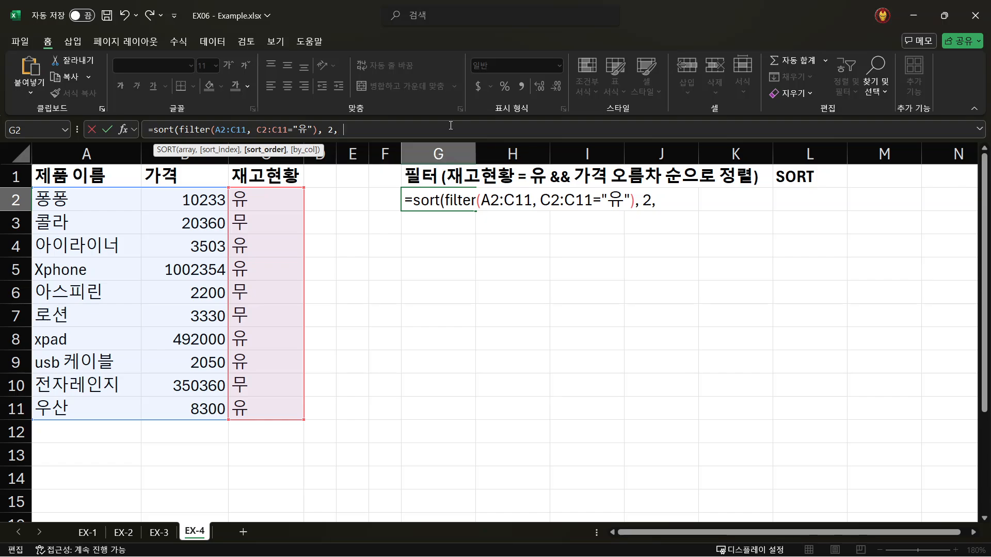
key("BackSpace")
key("BackSpace")
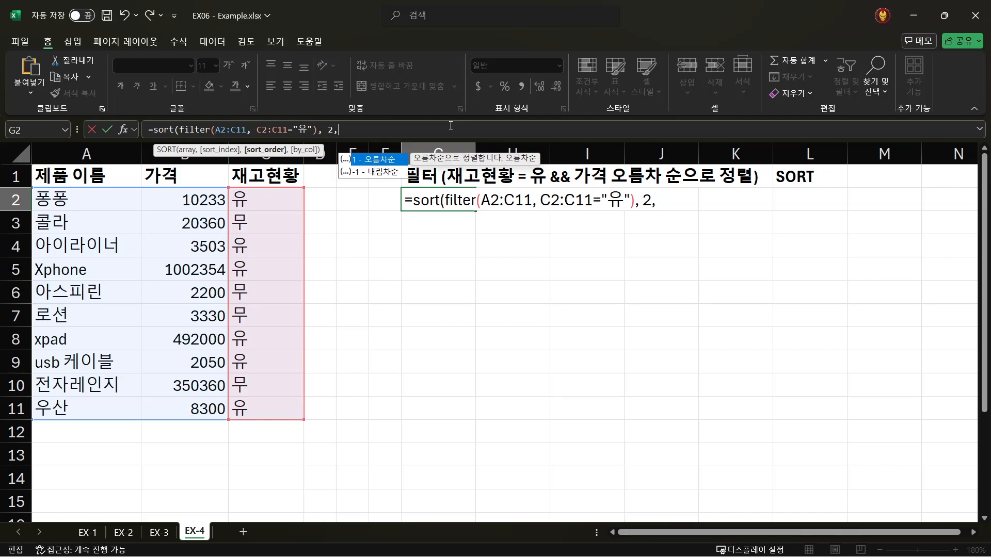
key("BackSpace")
type(",")
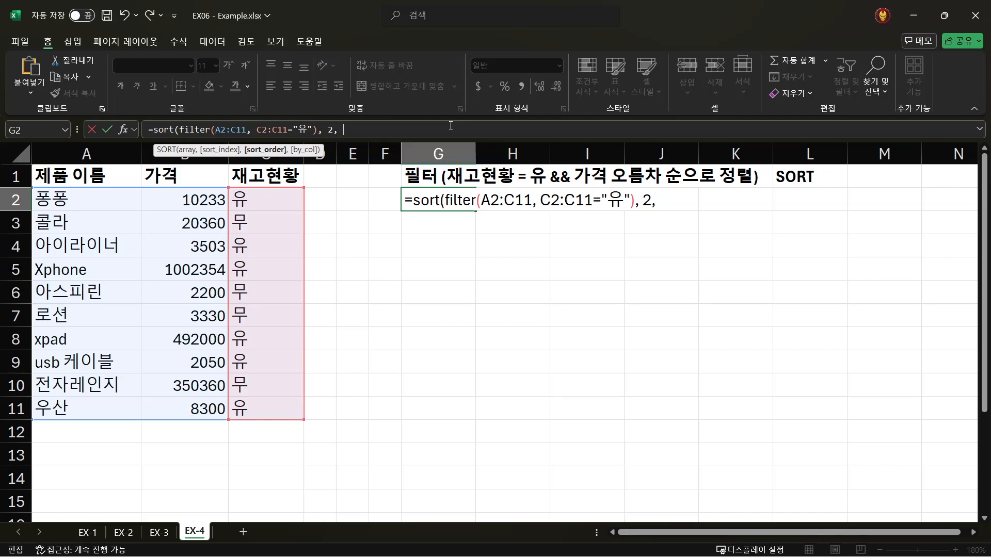
key("BackSpace")
type("1")
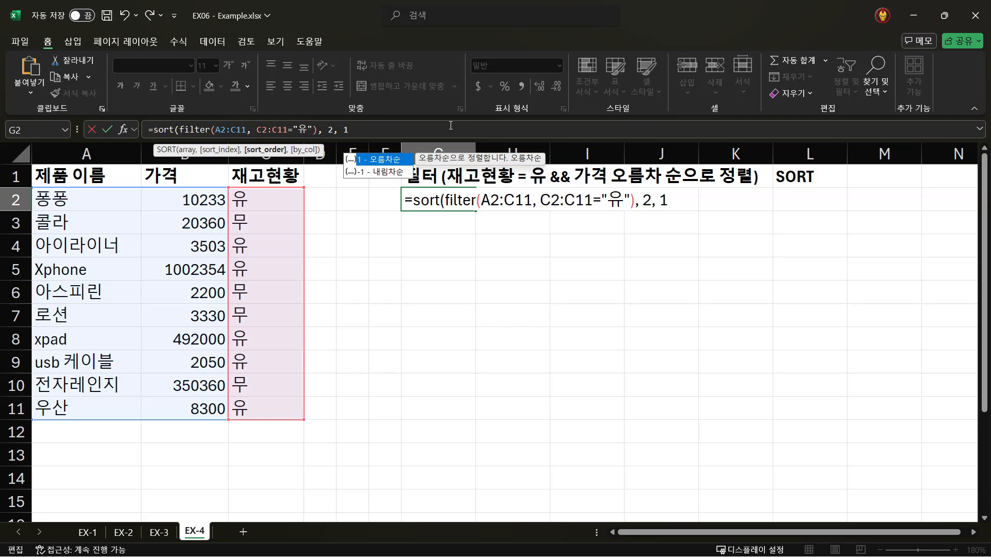
type(")")
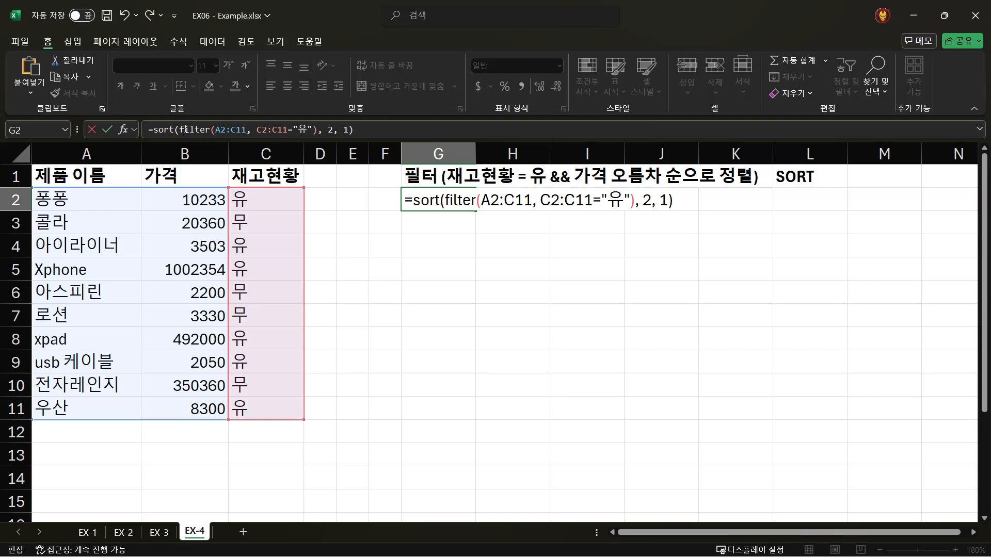
- Check the nested FILTER part, commit the G2 formula and widen column G to fit the product names
left_click_drag(179, 130, 317, 129)
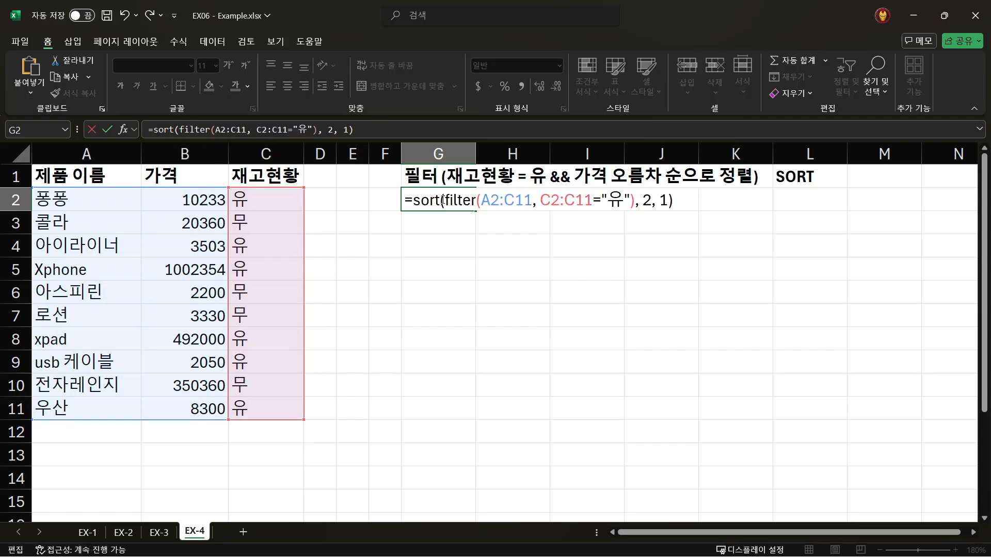
left_click_drag(441, 200, 635, 200)
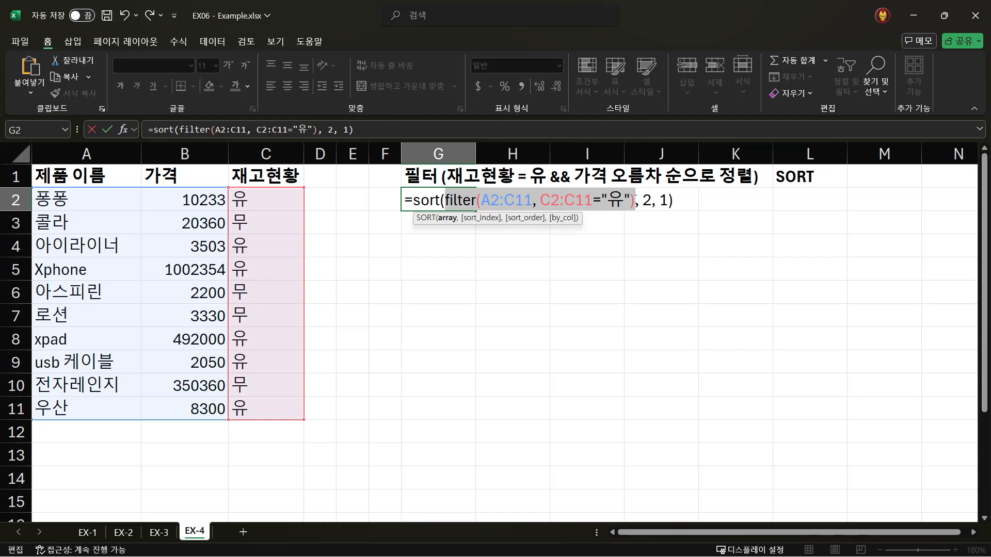
left_click_drag(414, 200, 621, 199)
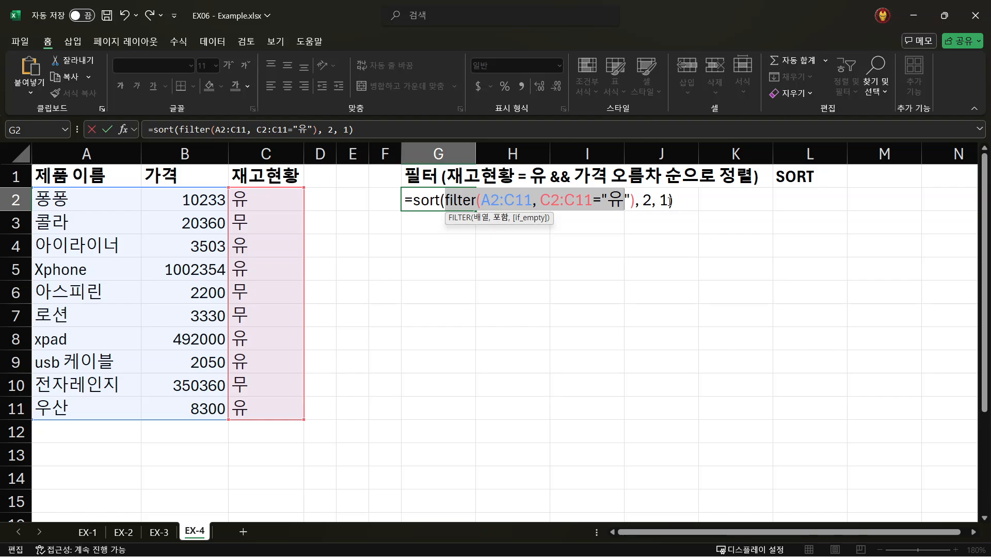
left_click(438, 202)
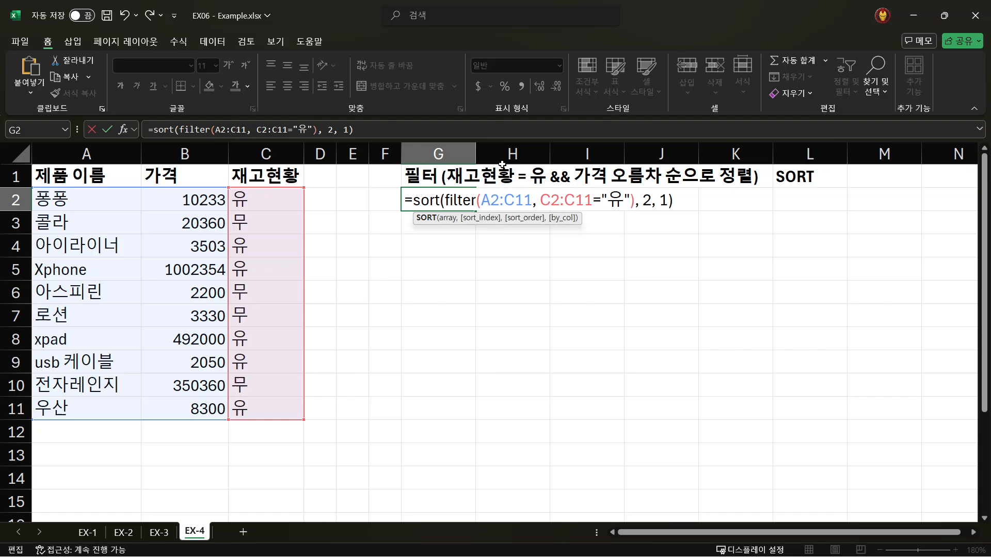
left_click(382, 130)
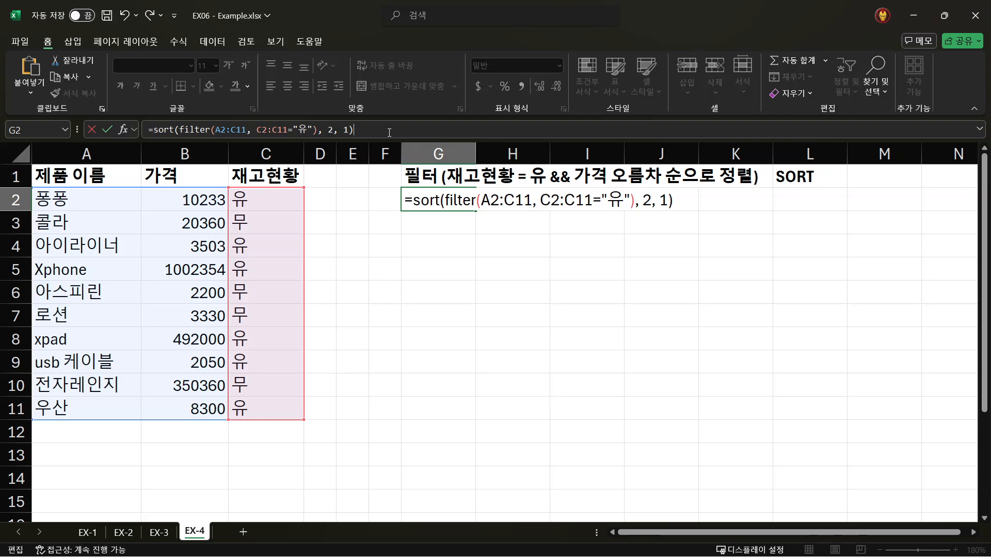
key("Return")
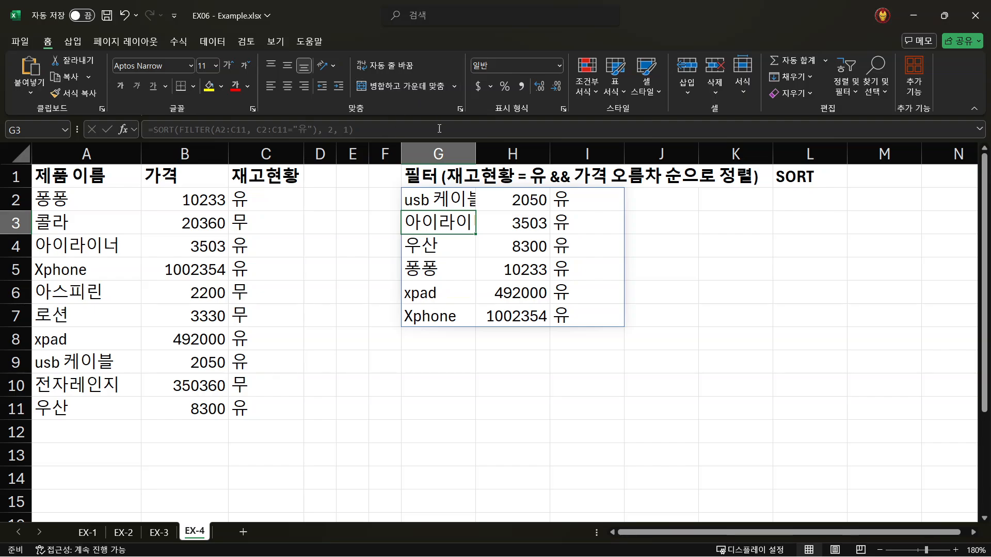
left_click_drag(478, 152, 497, 152)
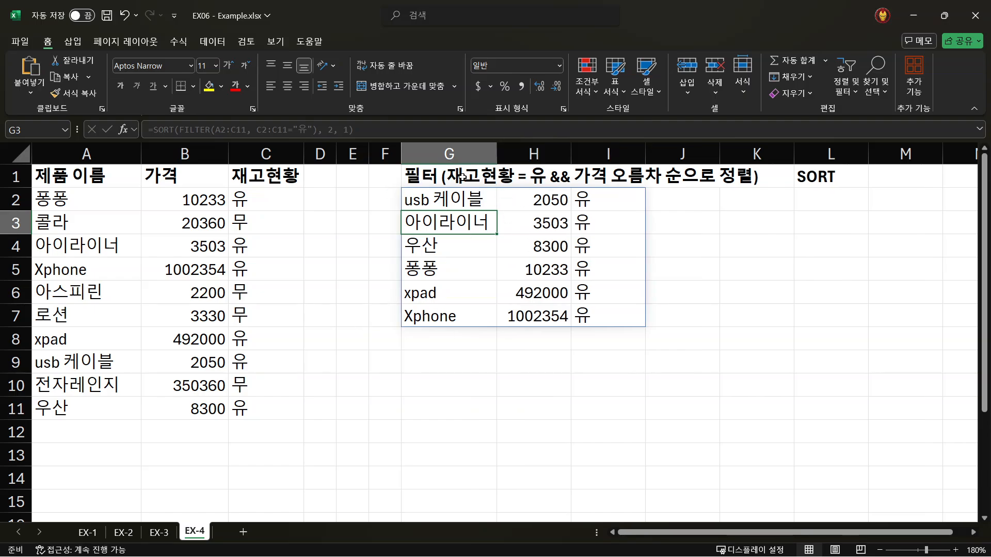
- Compare the stock values in I2:I7 with the 무 rows of the source table and examine the price order in H2:H7
left_click(603, 199)
left_click_drag(603, 199, 617, 317)
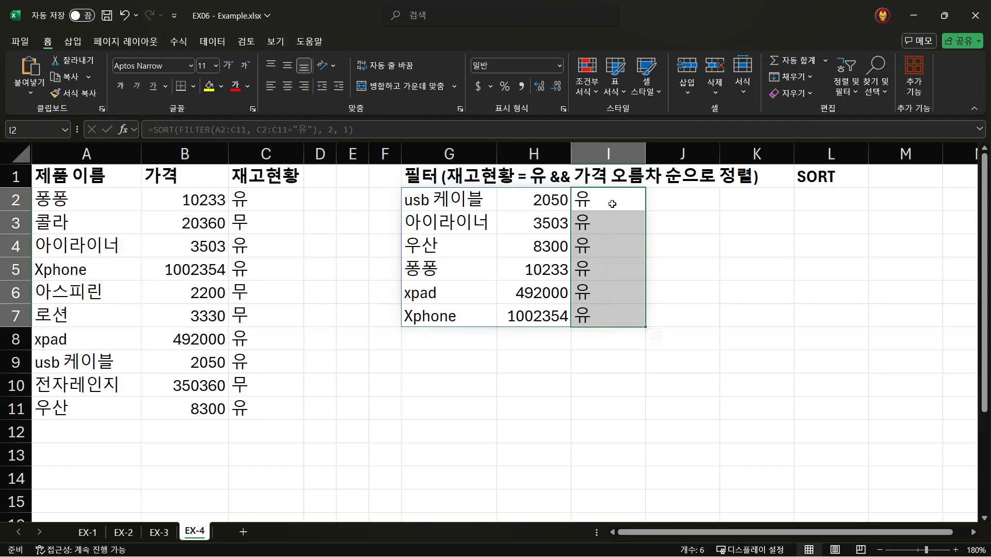
left_click(262, 222)
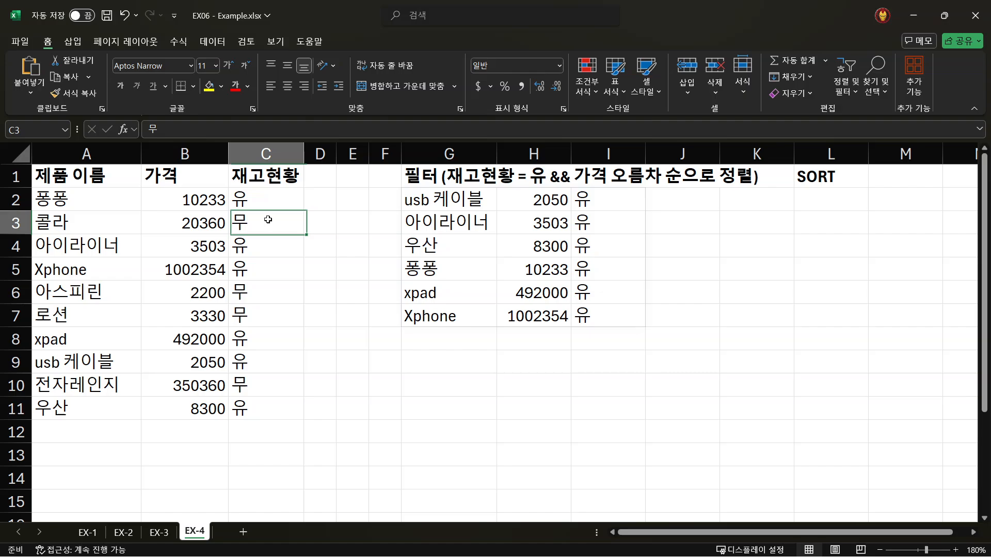
left_click(258, 292)
left_click(255, 316)
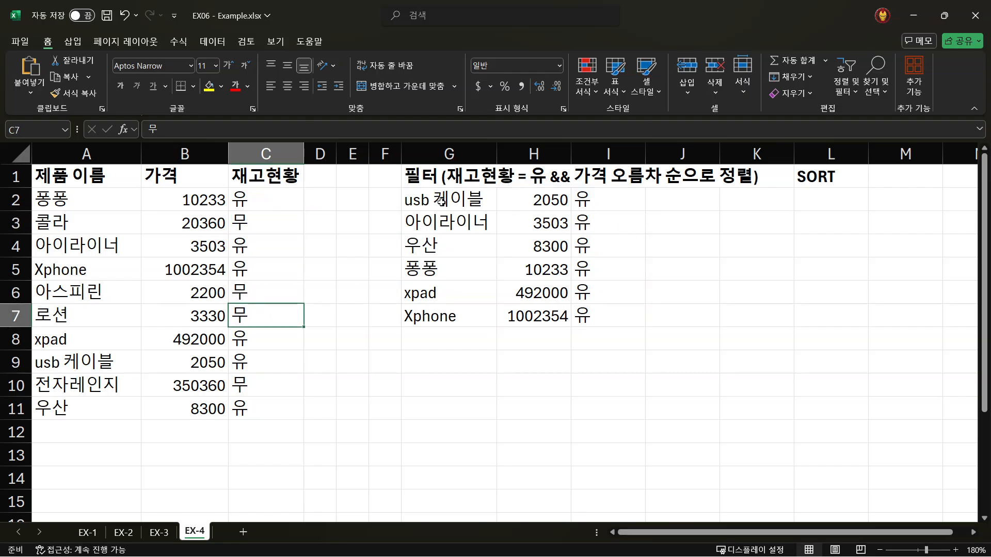
left_click_drag(440, 202, 597, 314)
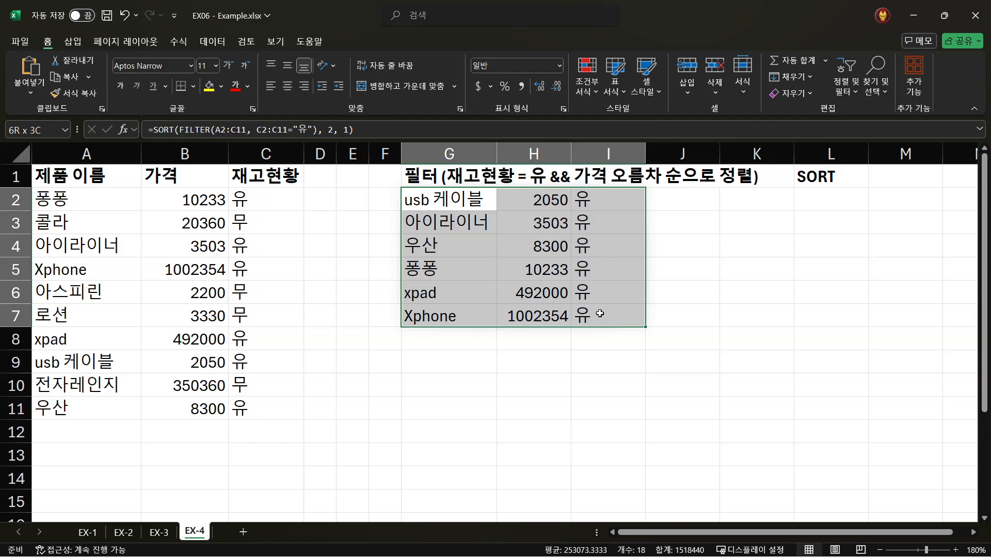
left_click(428, 195)
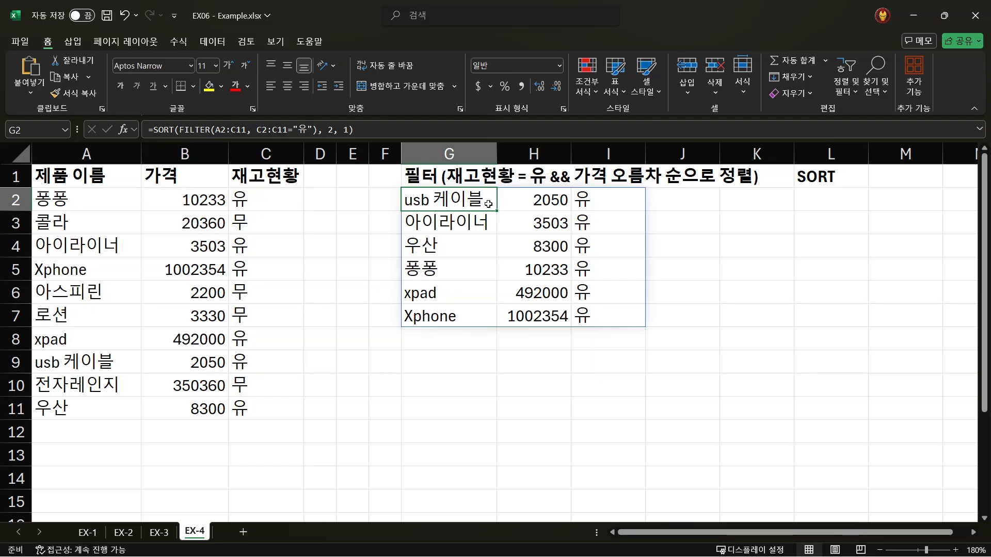
left_click_drag(540, 202, 541, 317)
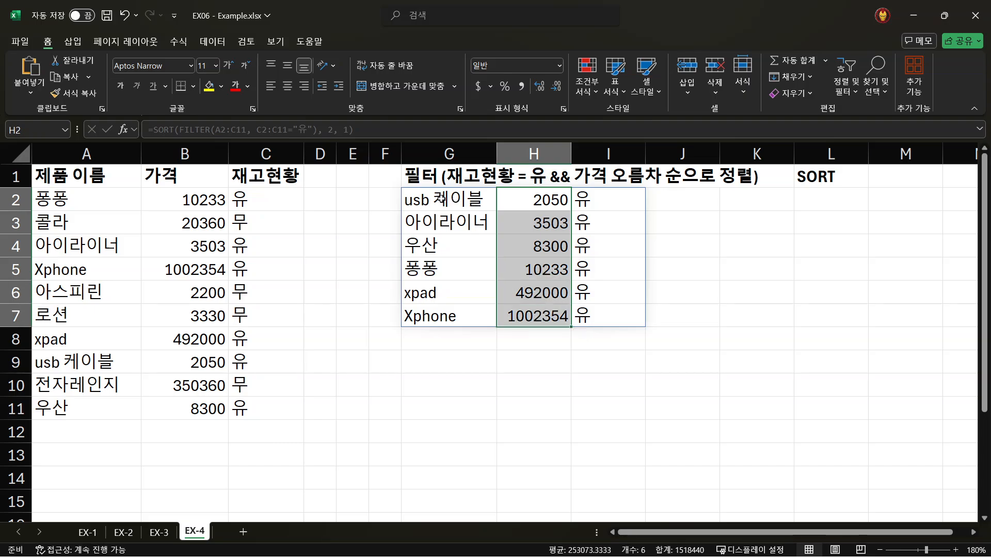
- Compare the names and prices of usb 케이블 and 아이라이너 in the sorted result with their rows in the source table
left_click(427, 202)
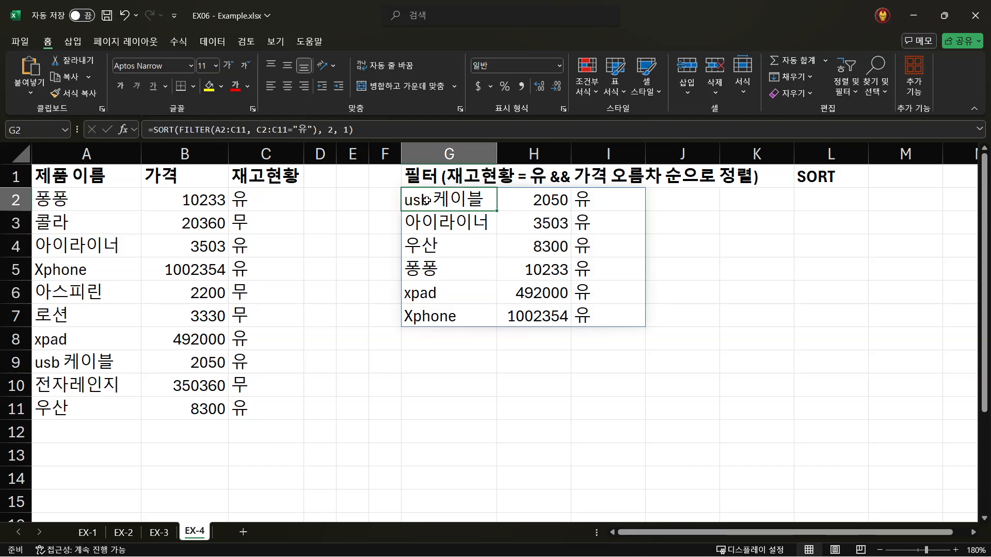
left_click(544, 202)
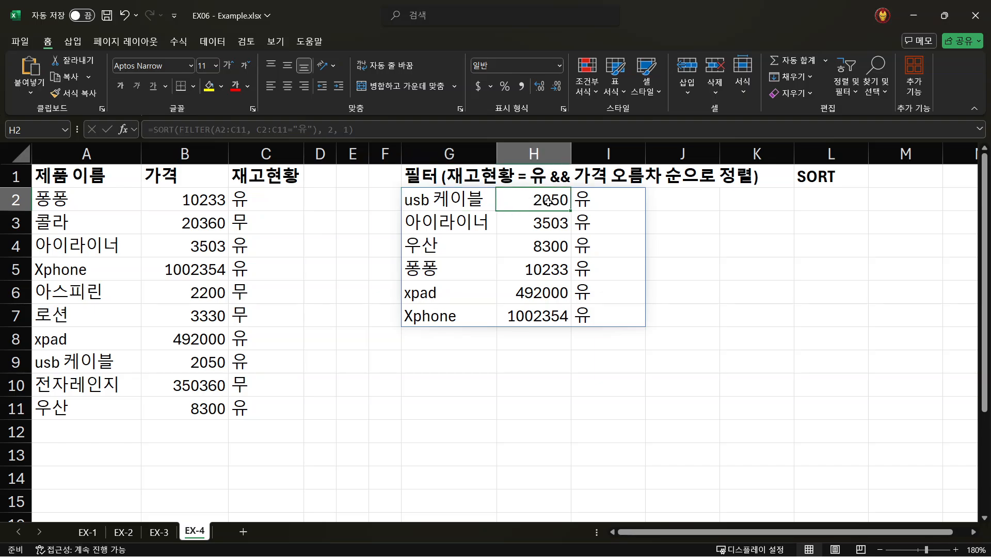
left_click(71, 357)
left_click(204, 366)
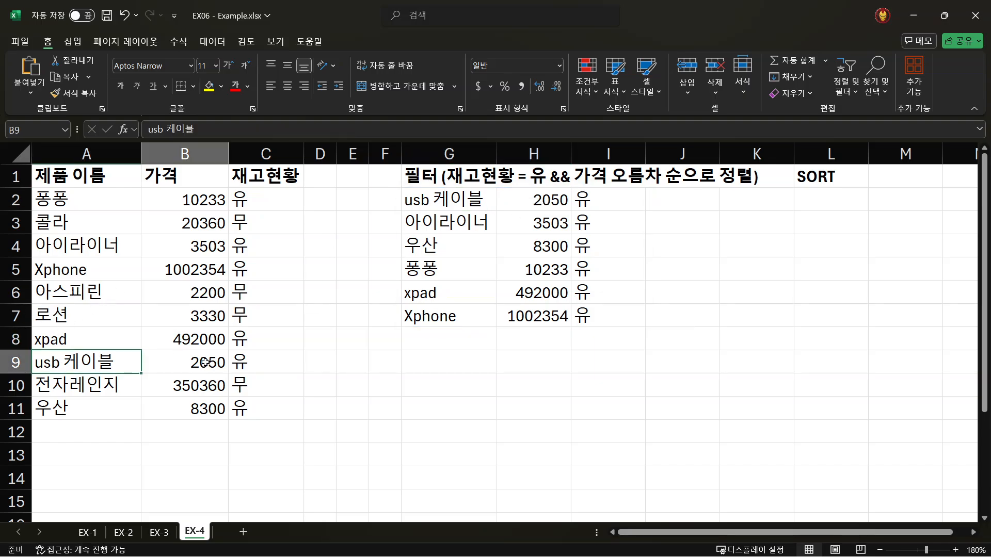
left_click(455, 224)
left_click(550, 226)
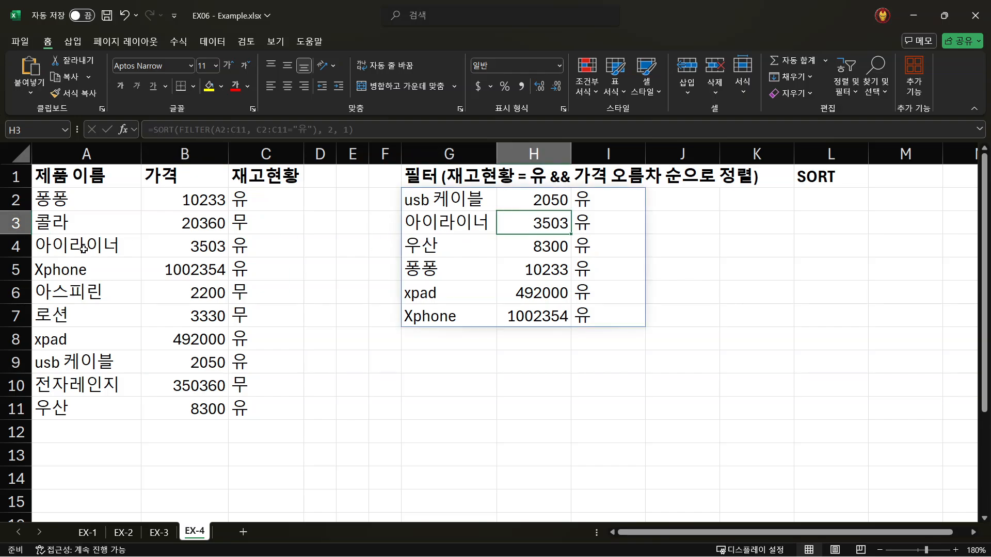
left_click(84, 249)
left_click(201, 246)
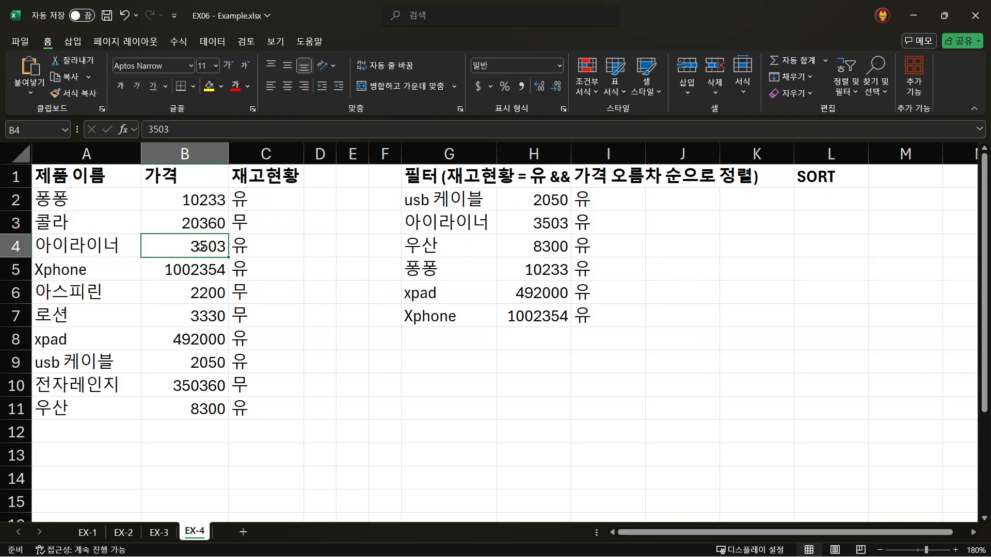
left_click(447, 320)
left_click(436, 203)
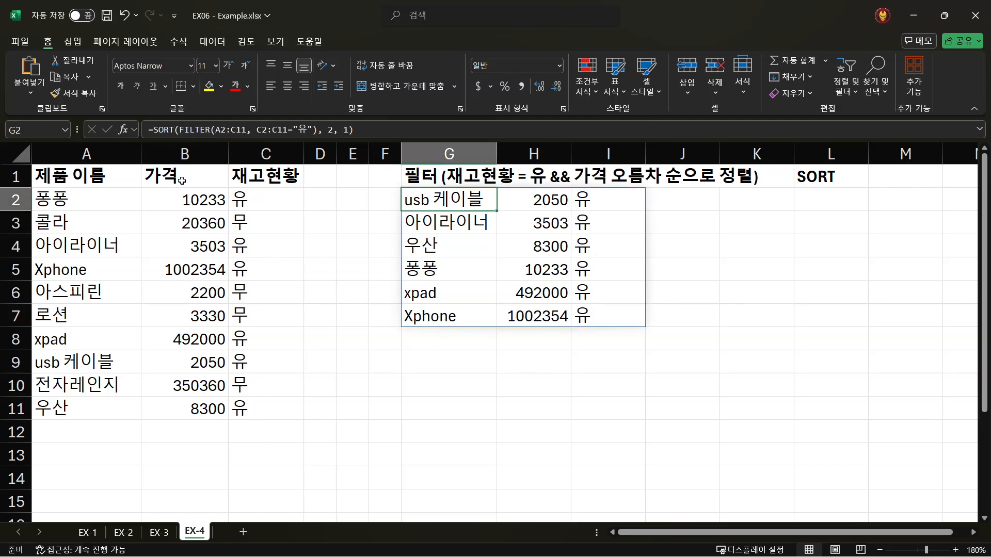
left_click(60, 182)
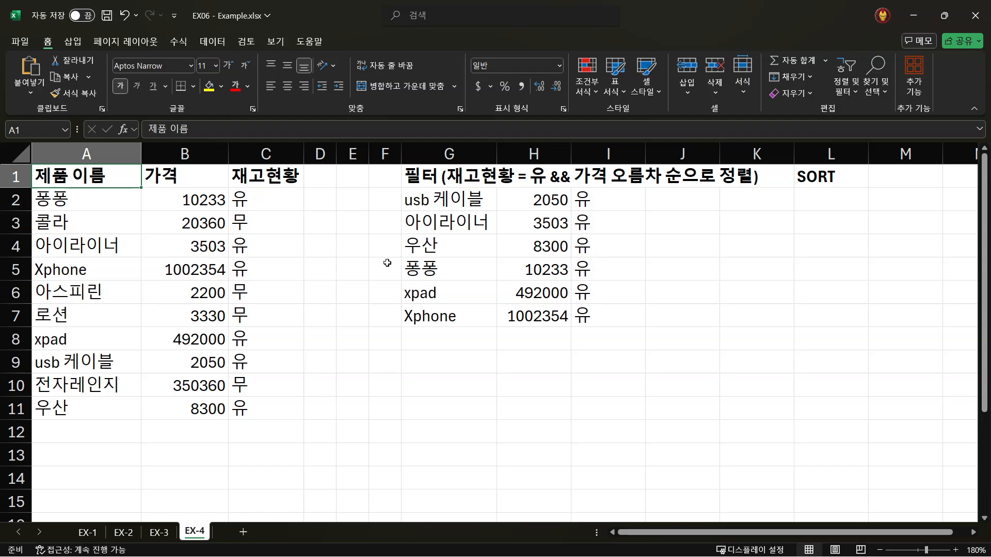
- Examine the SORT function and its nested FILTER argument in the G2 formula, leaving the formula as it is
left_click(447, 201)
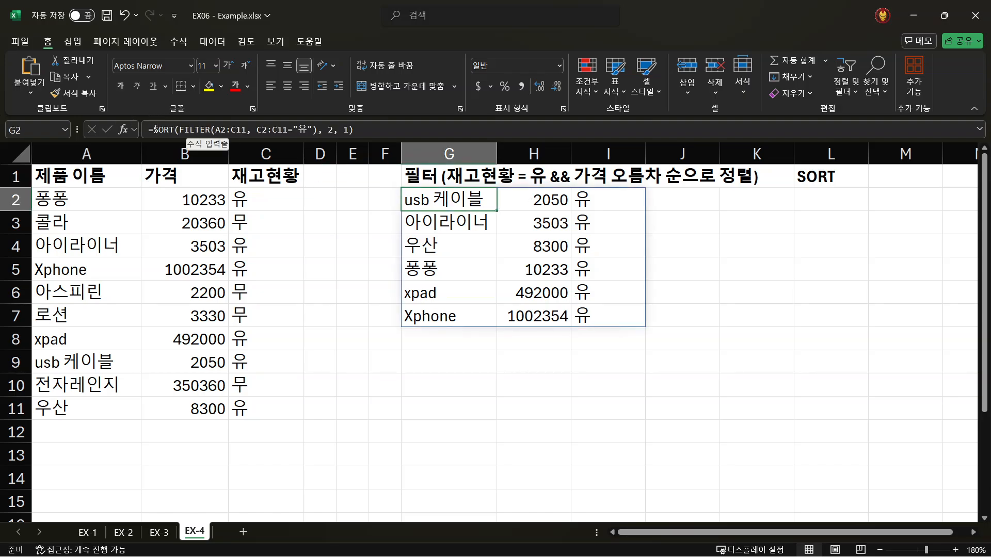
double_click(197, 128)
double_click(165, 129)
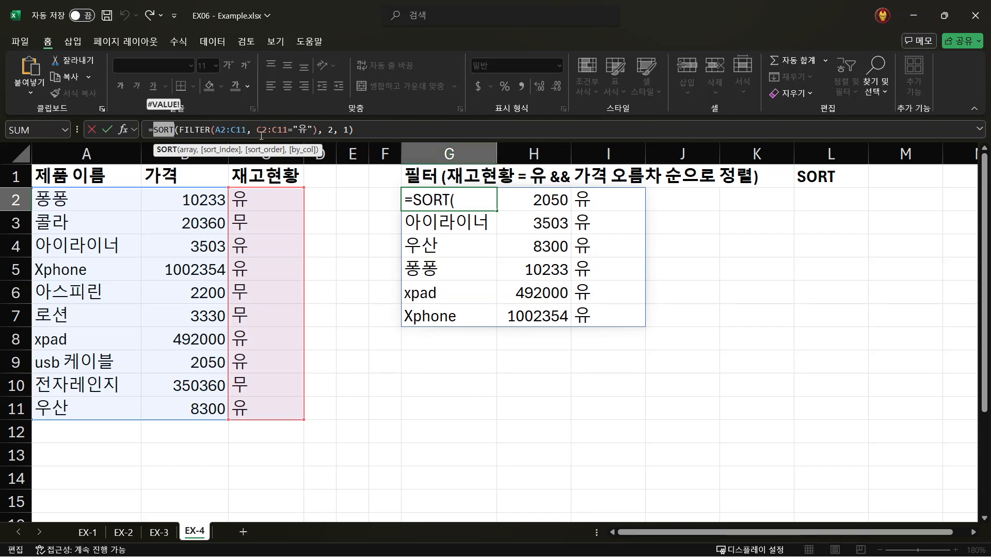
left_click_drag(320, 130, 179, 130)
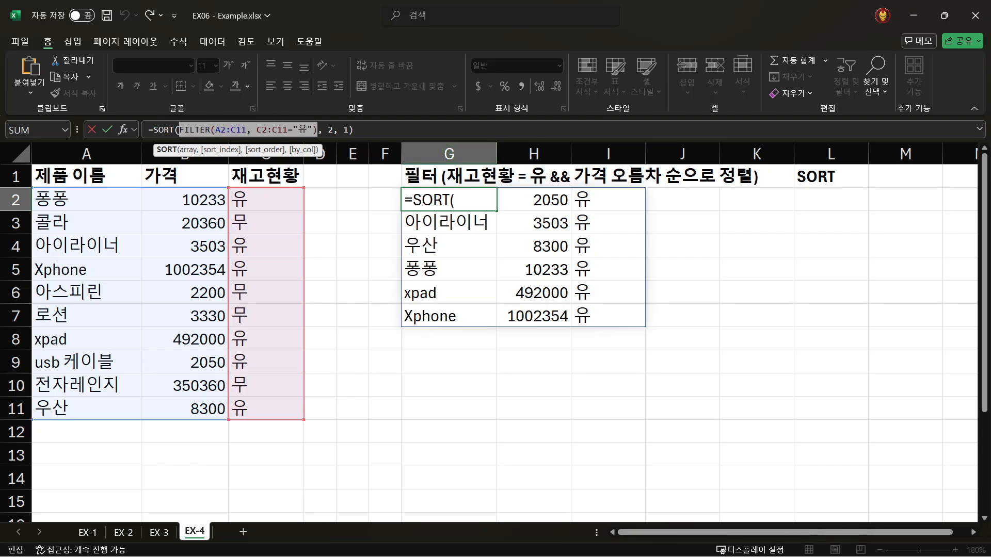
left_click_drag(355, 130, 148, 129)
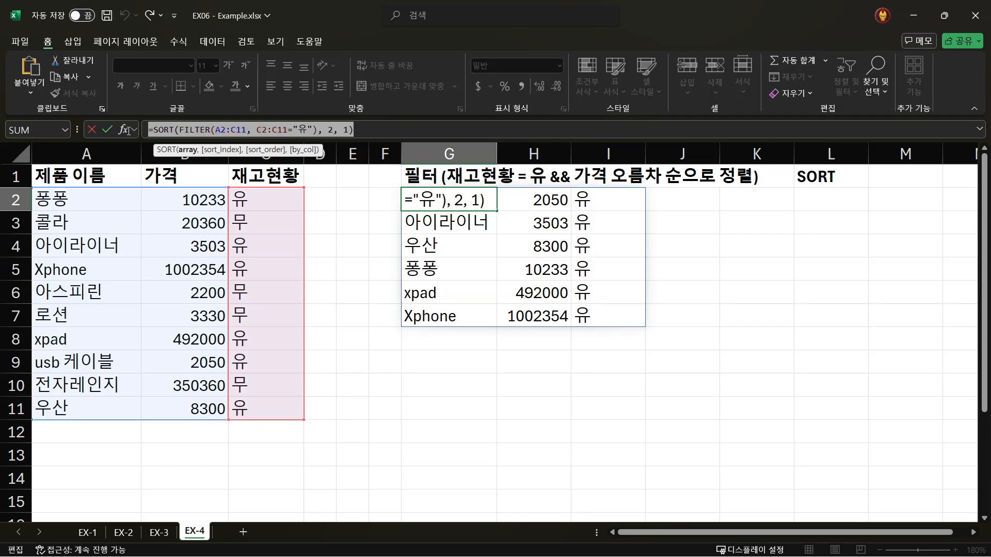
key("Escape")
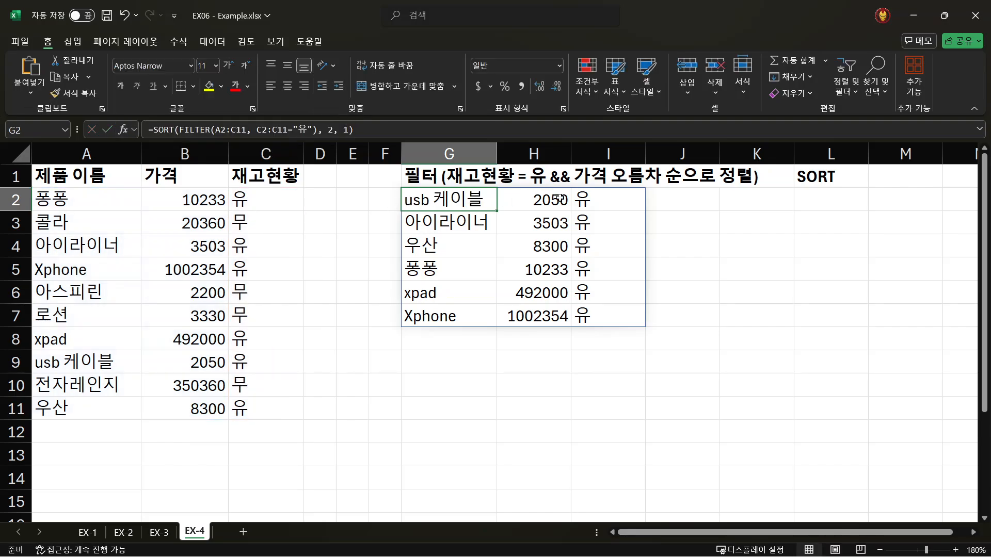